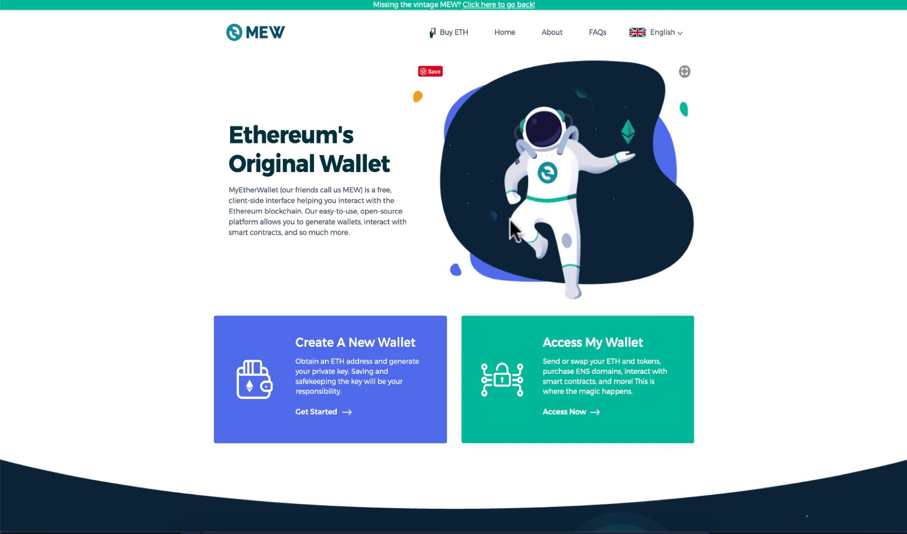
Step: Open the Access My Wallet page from the MEW home screen
click(544, 344)
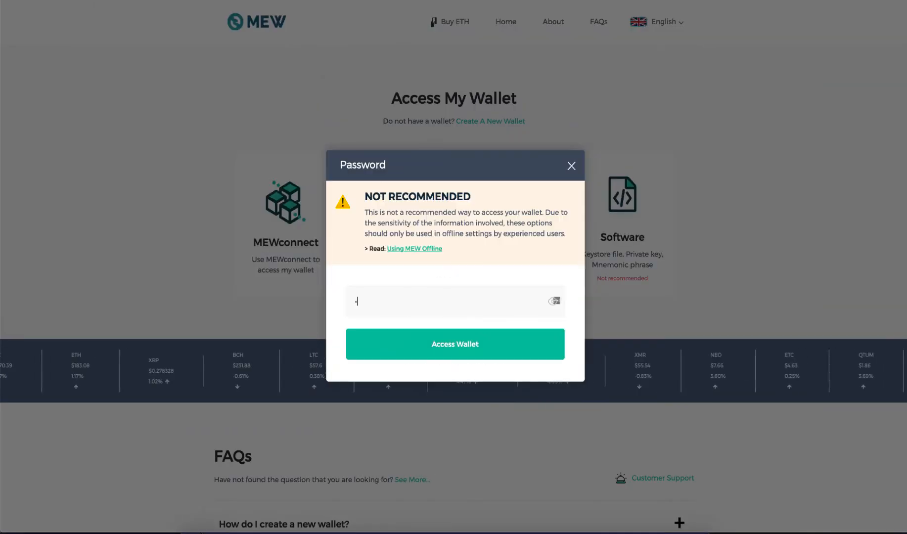
Step: Unlock the wallet with the pasted password and reach the dashboard showing 0.10054469 ETH
key(super+v)
key(Return)
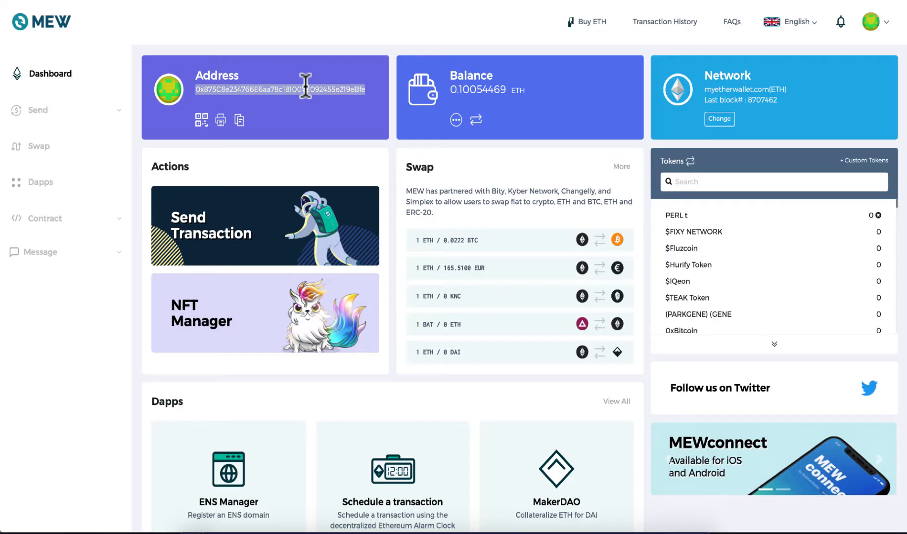
click(310, 94)
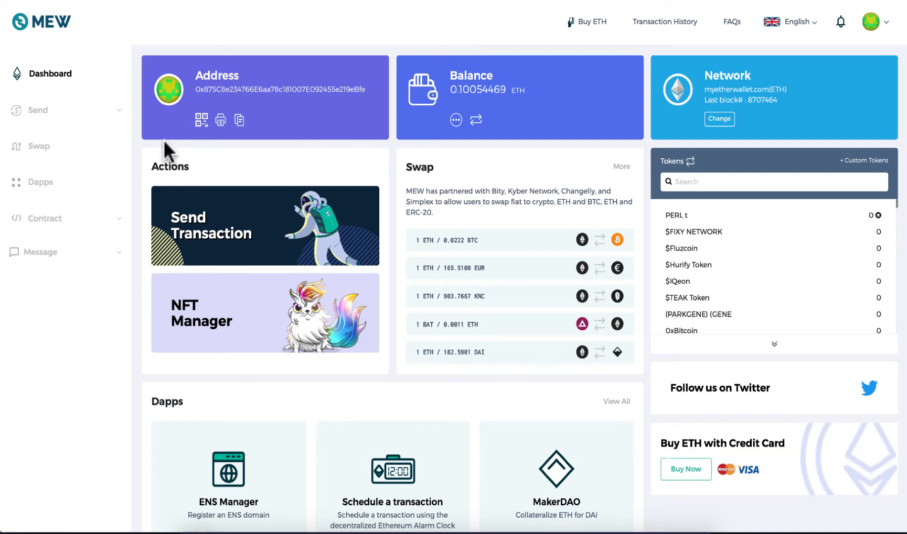
click(44, 118)
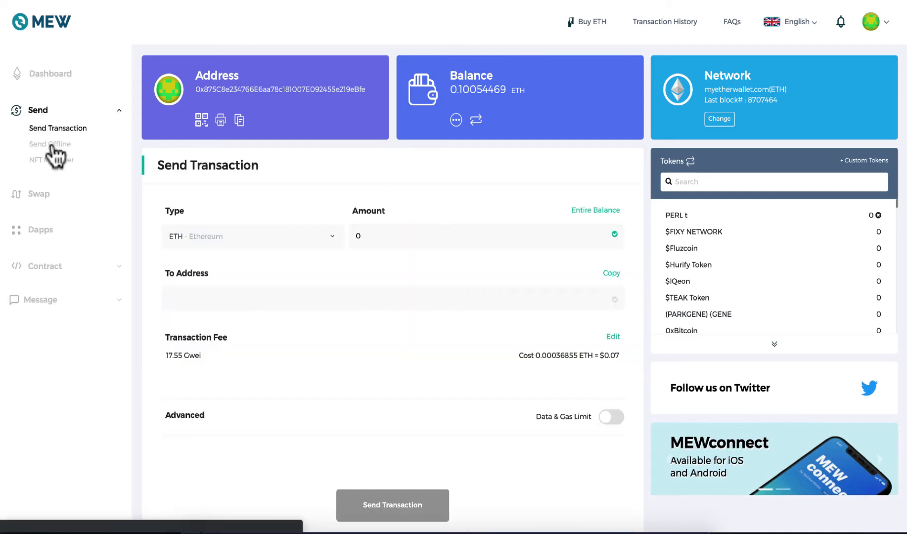
Step: Switch to the Send Offline form and briefly check the currency Type list
click(51, 145)
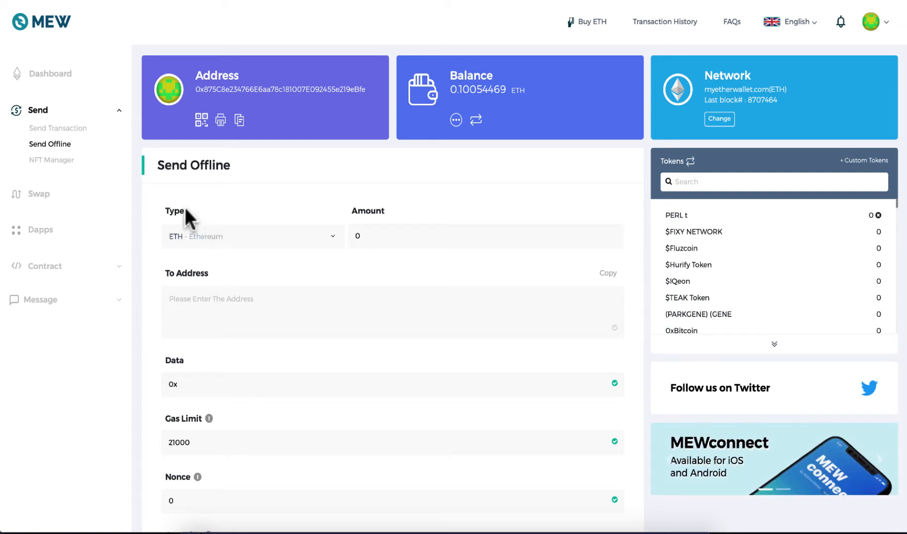
click(168, 211)
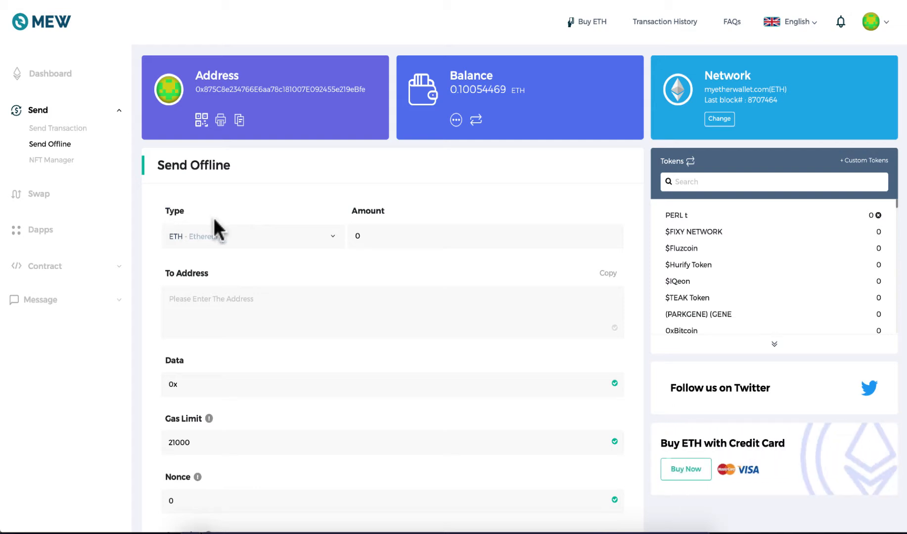
click(285, 236)
click(291, 192)
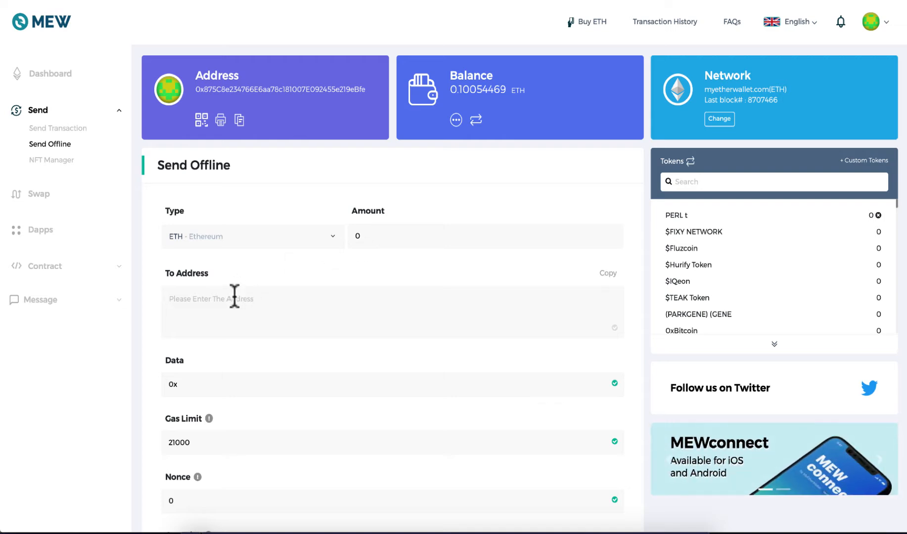
Step: Set the offline transaction's gas limit to 200000 and gas price to 50
scroll(234, 297, down, 3)
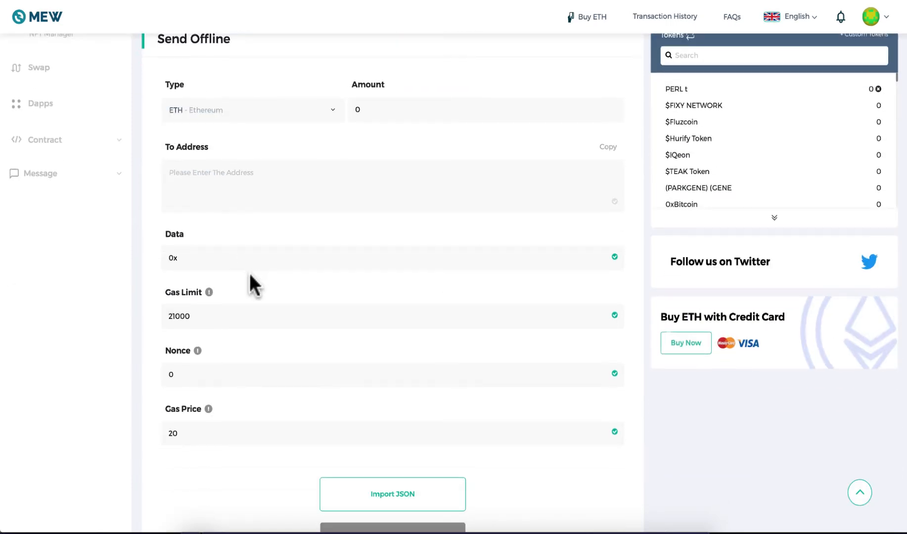
double_click(226, 317)
text(200)
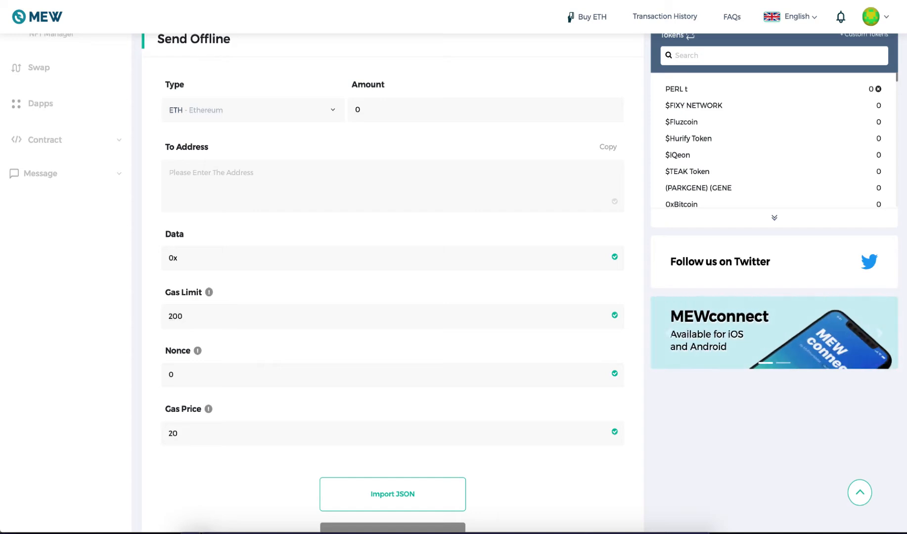
text(000)
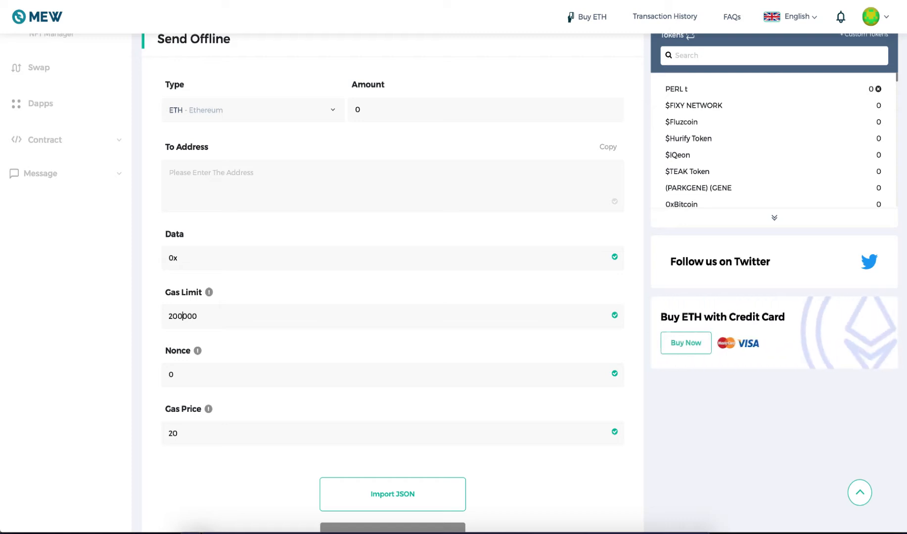
key(BackSpace)
key(BackSpace)
text(50)
click(196, 372)
Step: Review the sheet's columns from Transaction Number to Automate Link, then select recipient cell C2
click(297, 0)
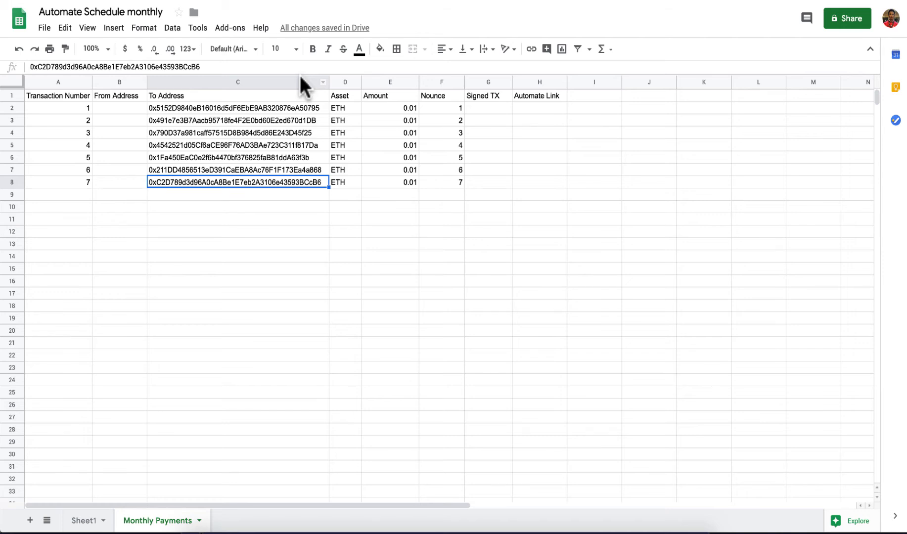
click(82, 95)
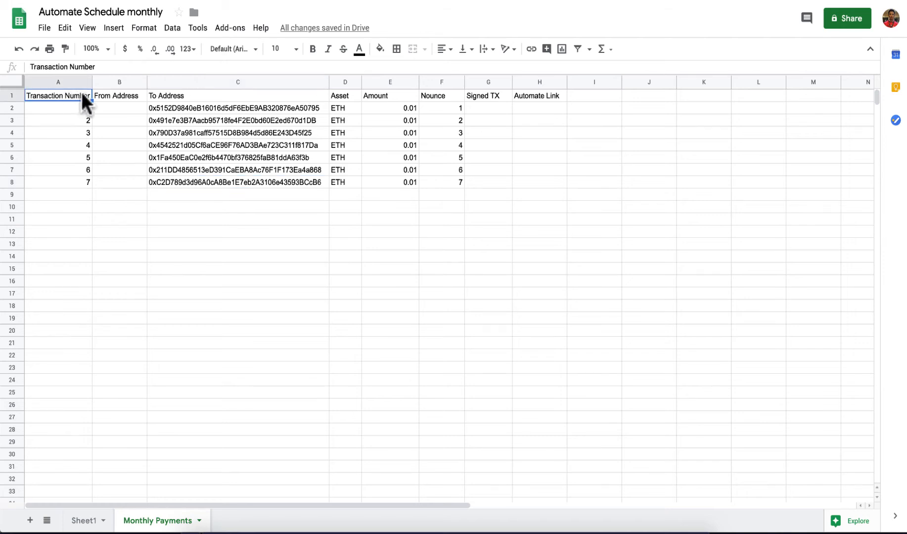
click(118, 95)
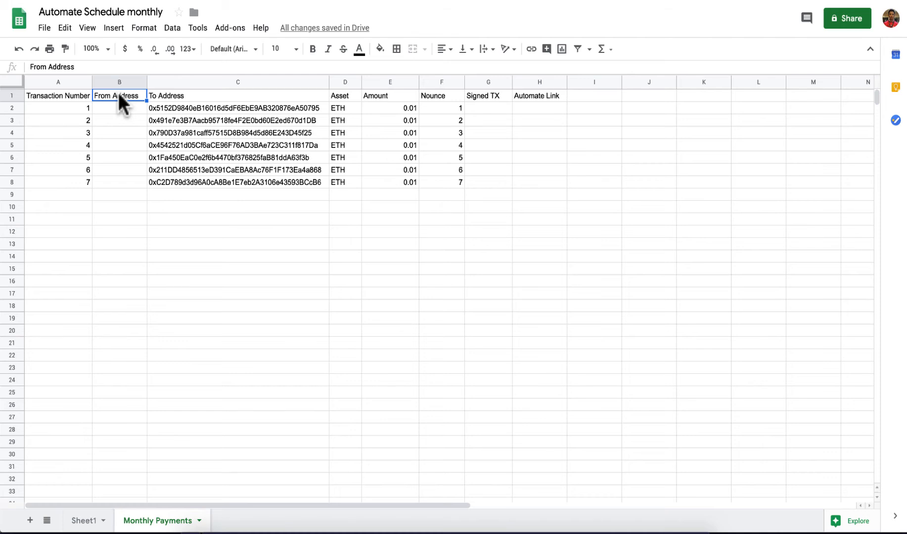
click(181, 96)
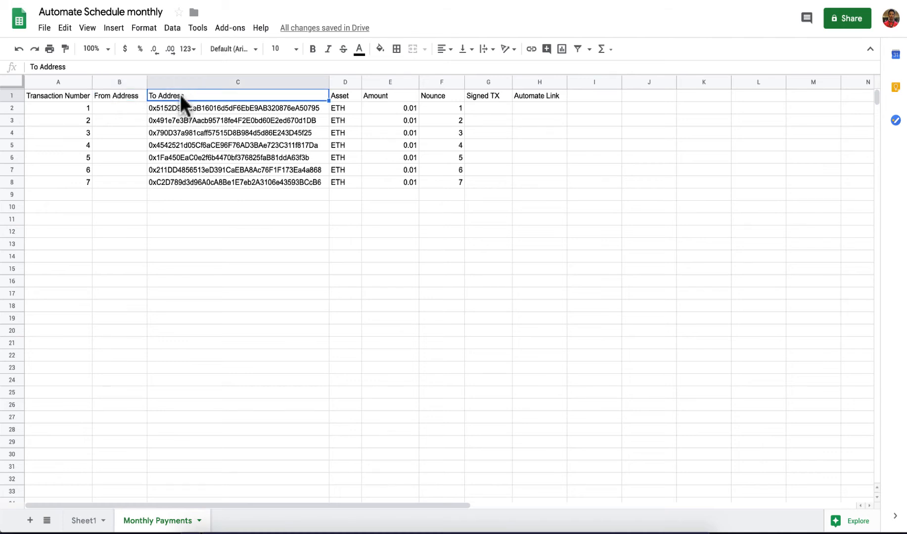
click(344, 97)
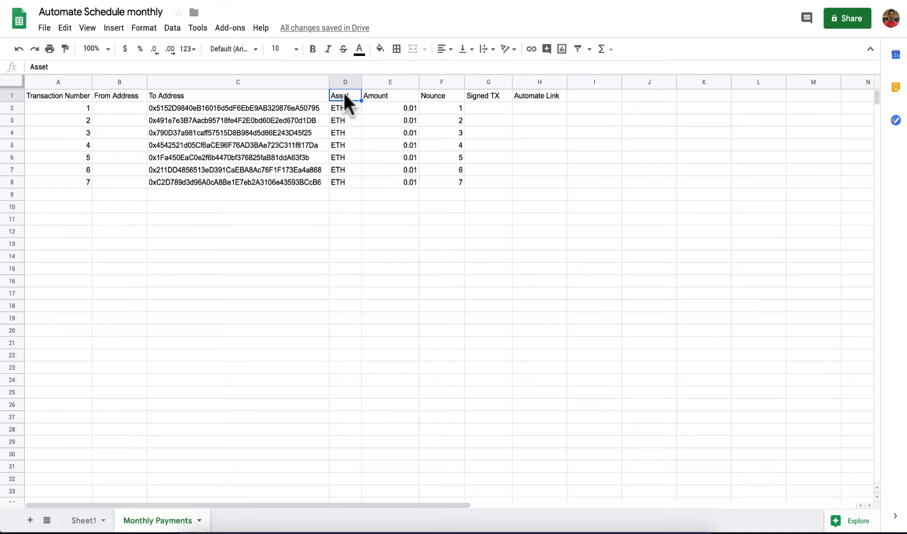
click(387, 99)
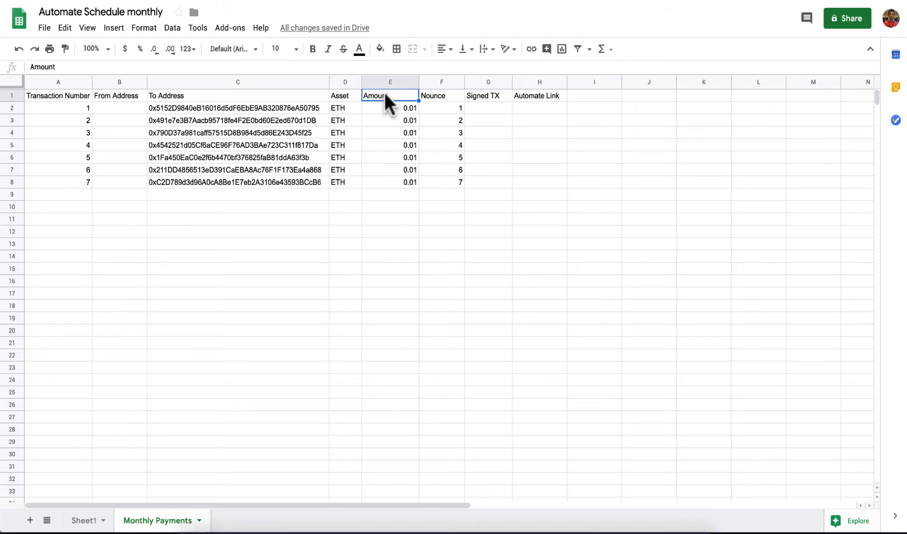
click(444, 94)
click(491, 99)
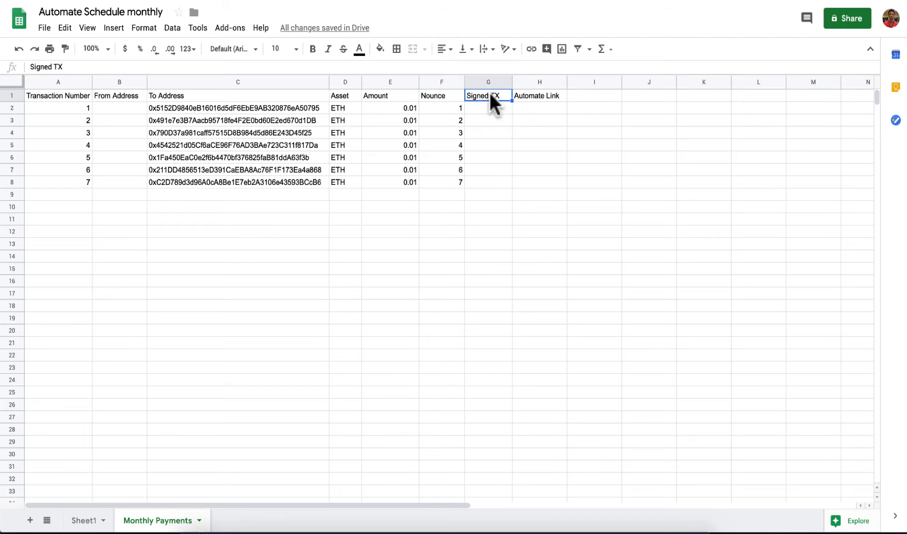
click(541, 95)
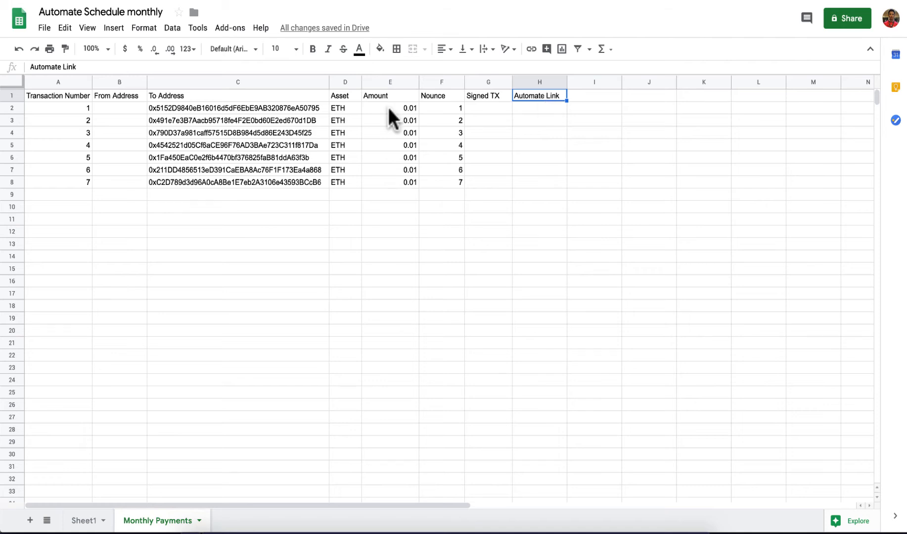
click(290, 107)
Step: Copy the first payment's recipient address and 0.01 amount from the sheet into MEW's form
key(ctrl+c)
key(ctrl+Tab)
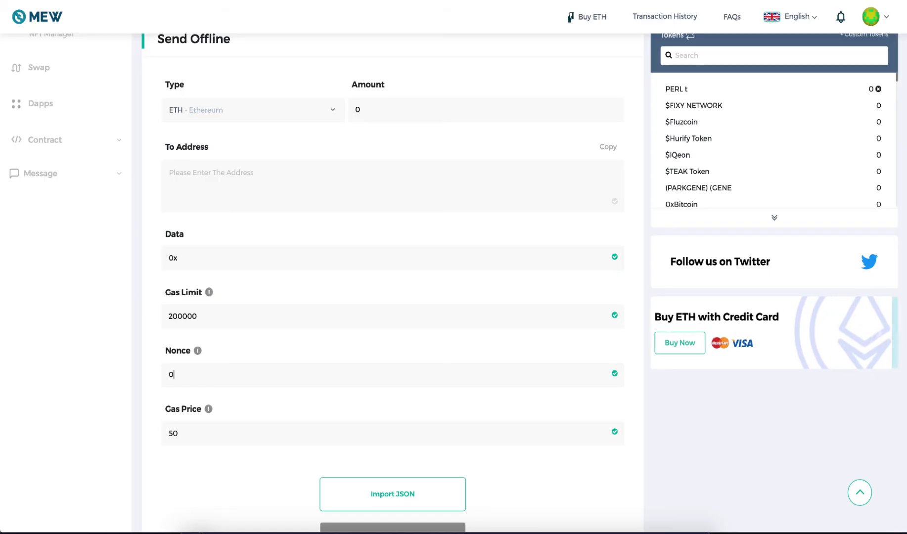
click(323, 169)
key(ctrl+v)
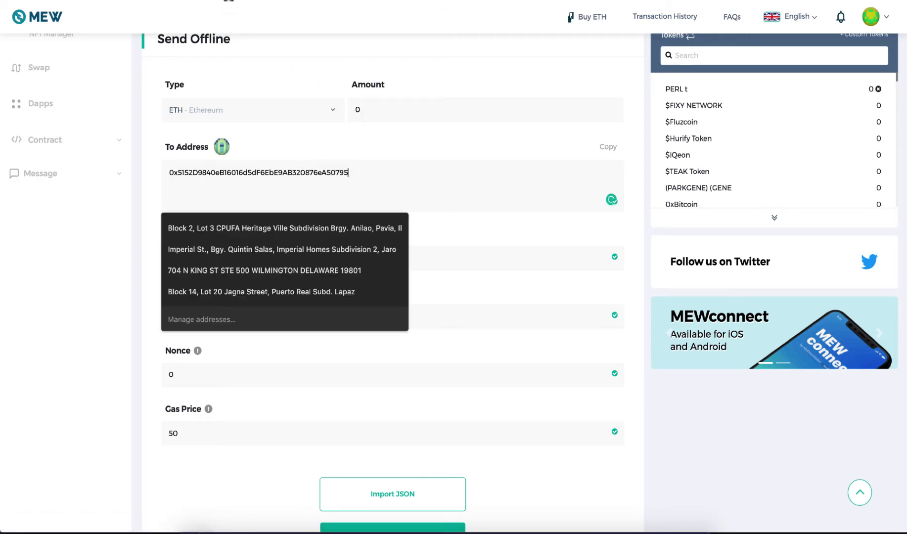
key(ctrl+shift+Tab)
click(384, 106)
key(ctrl+c)
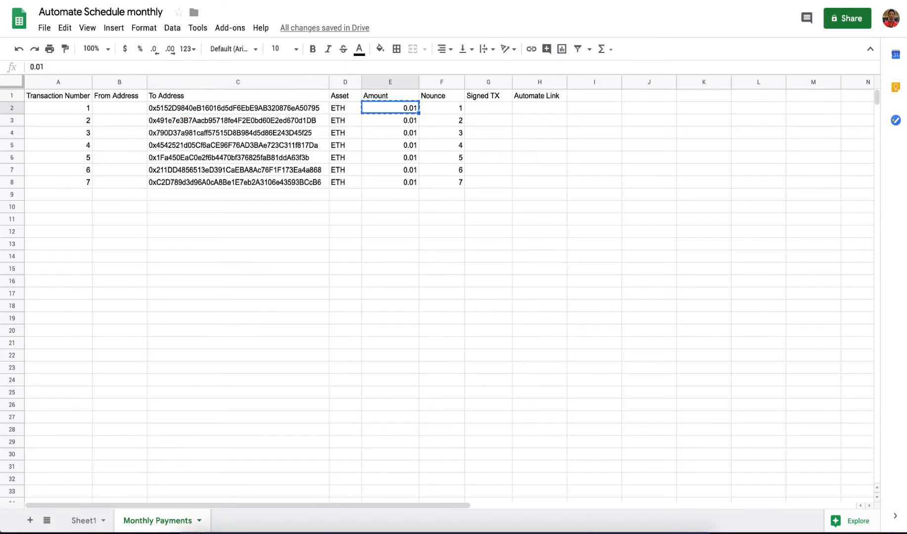
key(ctrl+Tab)
click(388, 109)
key(ctrl+v)
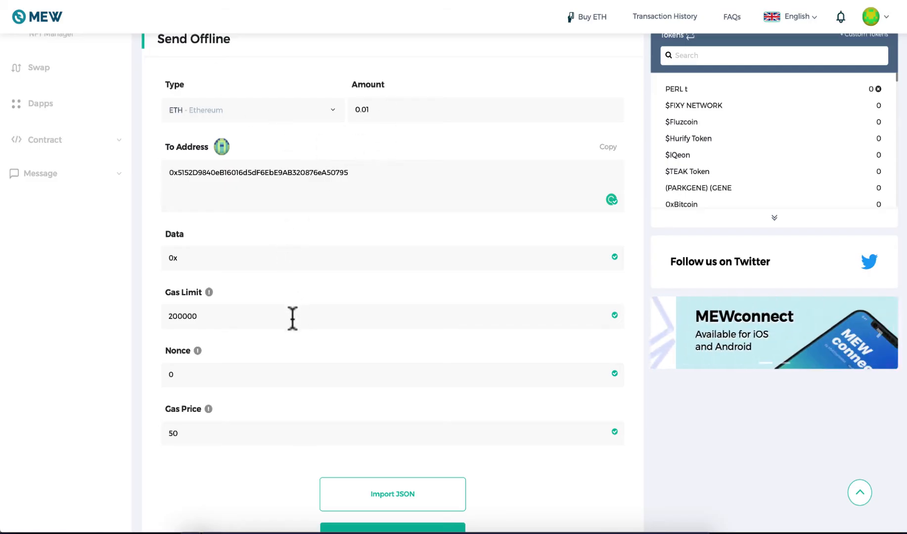
Step: Set the nonce to 1, generate the signed transaction, and select its hex
click(279, 376)
key(BackSpace)
text(1)
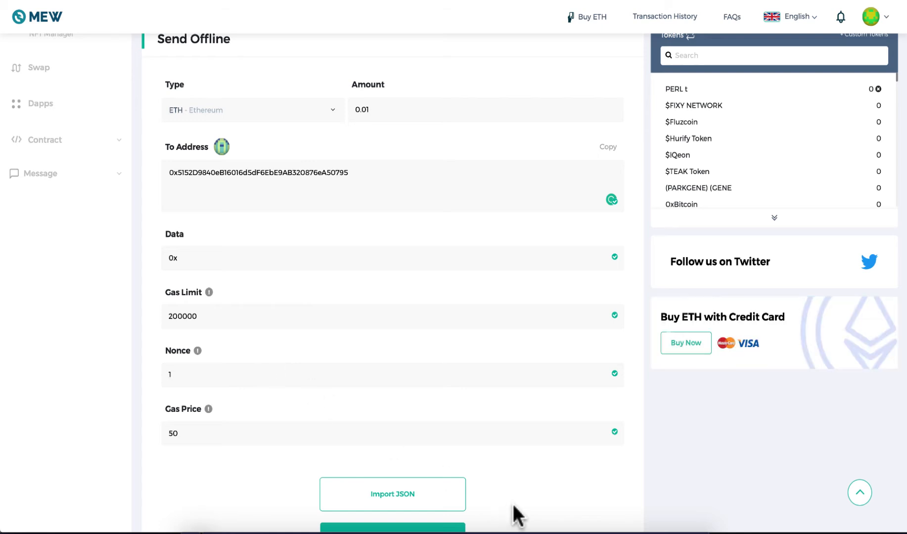
scroll(536, 486, down, 1)
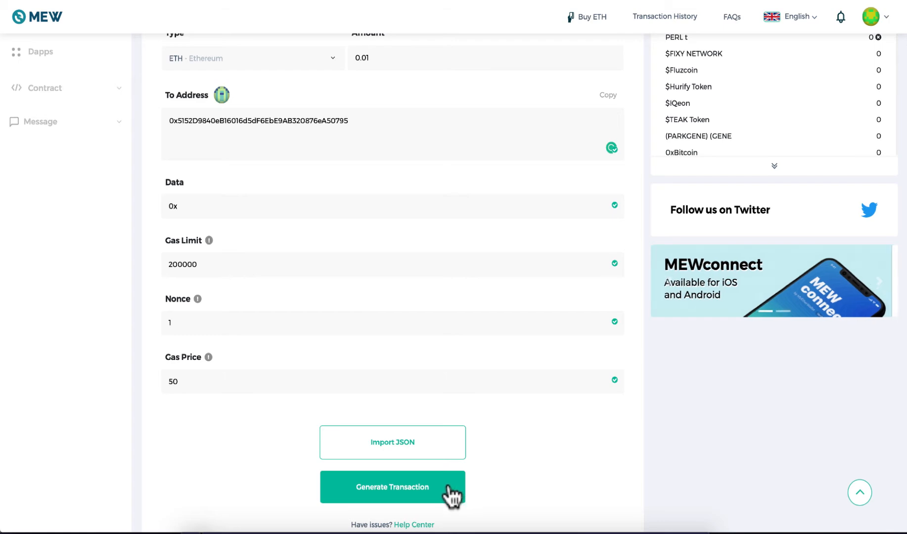
click(422, 489)
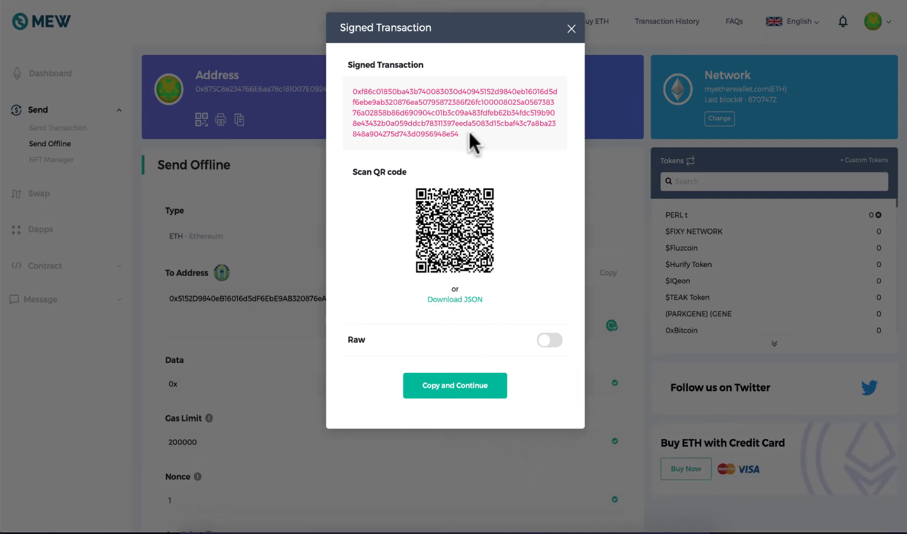
drag(469, 141, 353, 94)
Step: Paste the first signed transaction hex into cell G2 under Signed TX
click(460, 1)
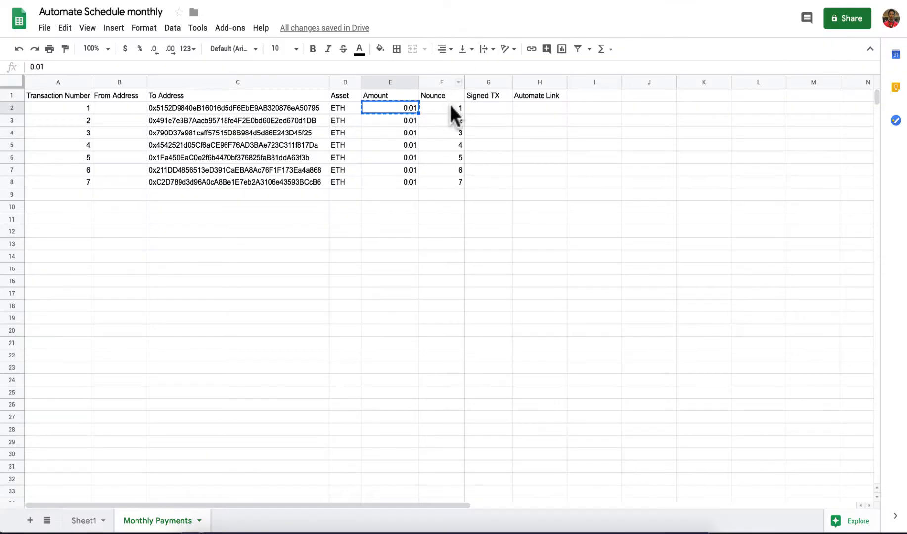
click(497, 107)
key(ctrl+v)
click(492, 146)
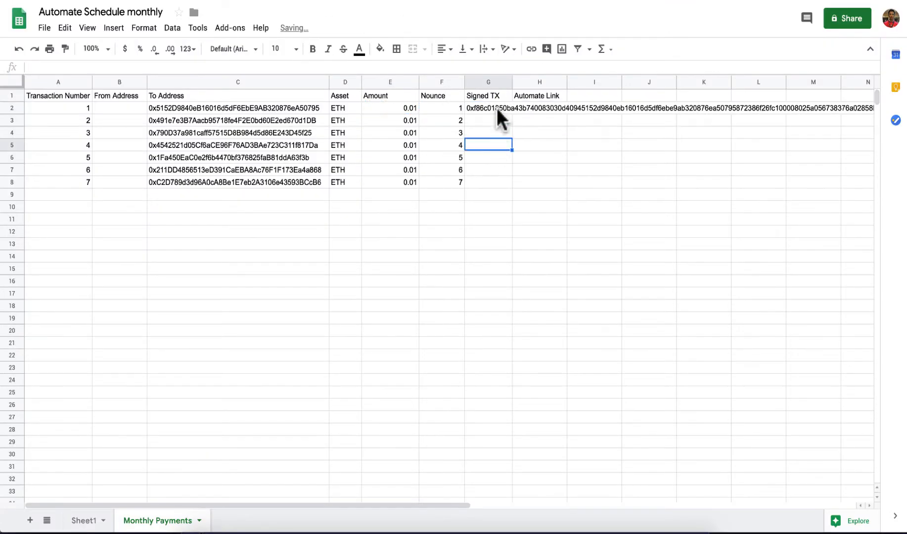
click(497, 108)
click(495, 1)
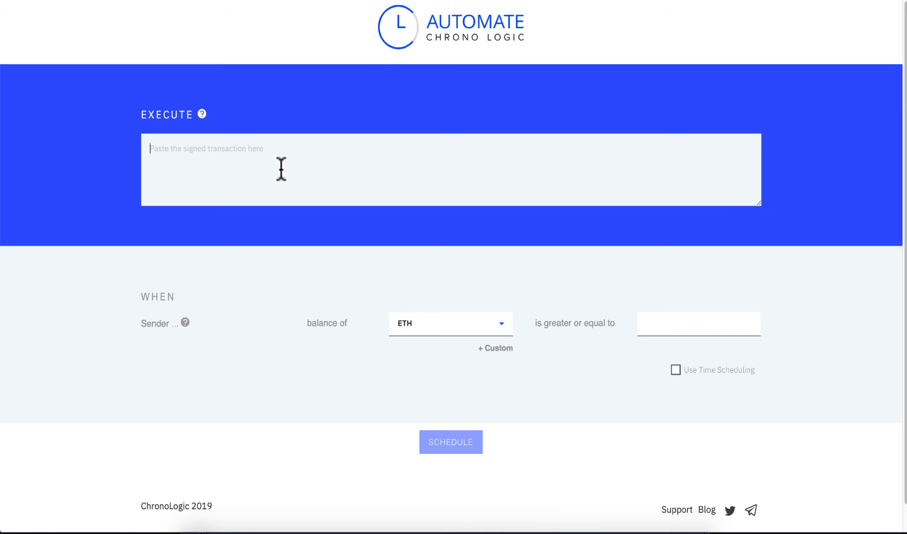
Step: Paste the signed transaction into Automate and set time scheduling to 01/11/2019 08:00 AM
right_click(276, 150)
click(363, 222)
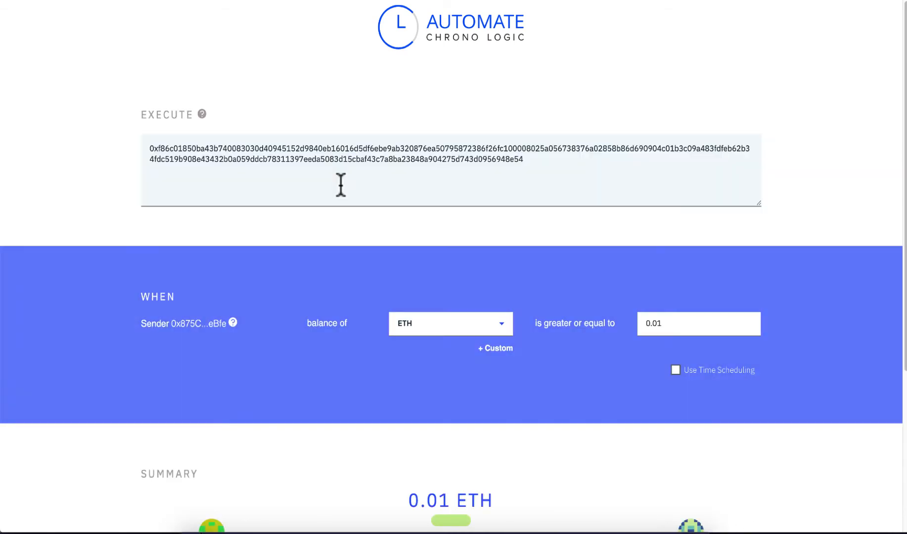
scroll(341, 186, down, 2)
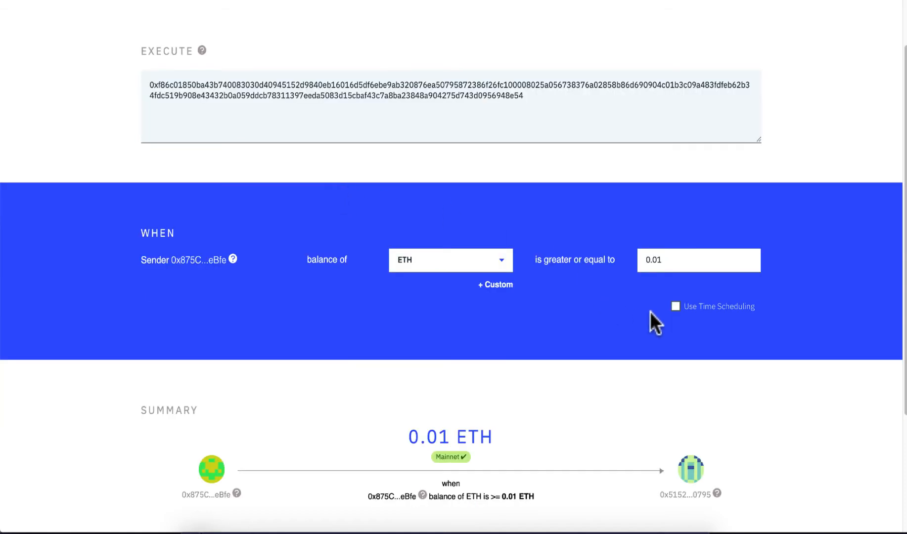
click(675, 306)
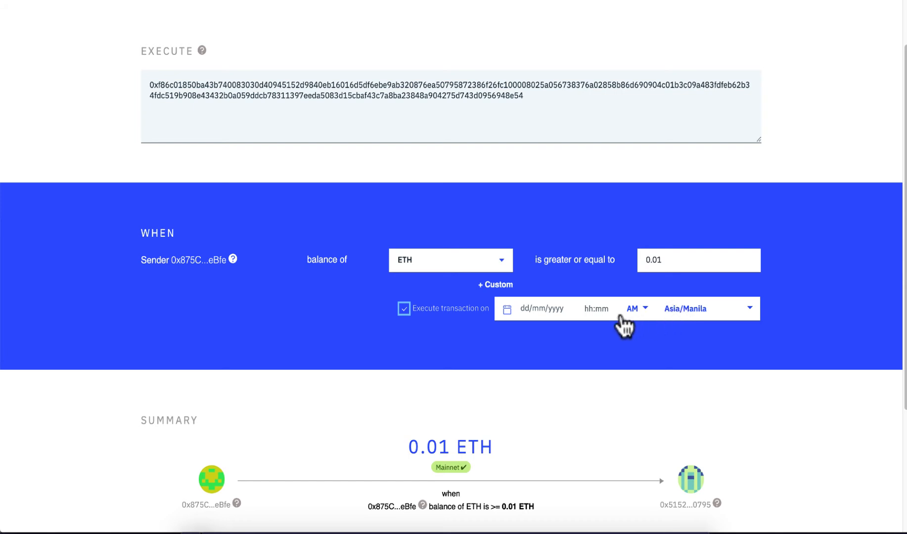
click(531, 308)
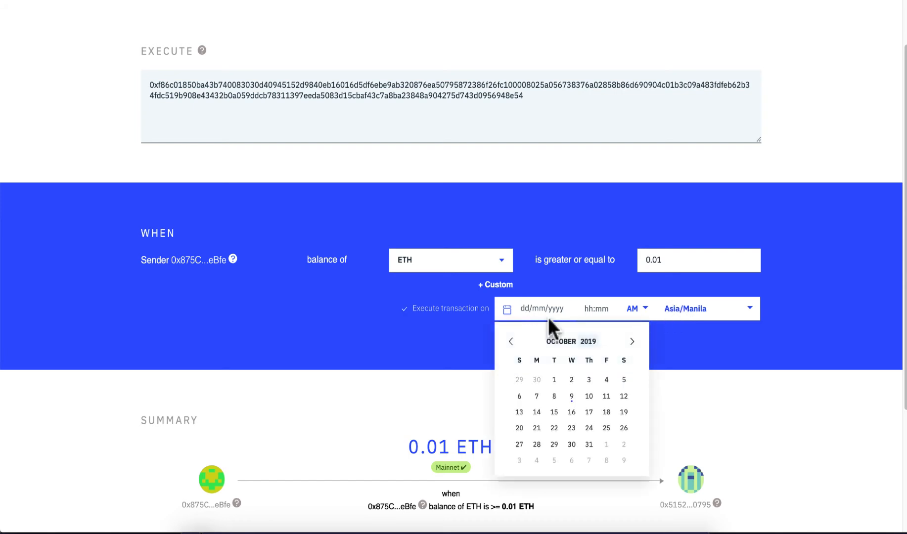
click(631, 341)
click(606, 381)
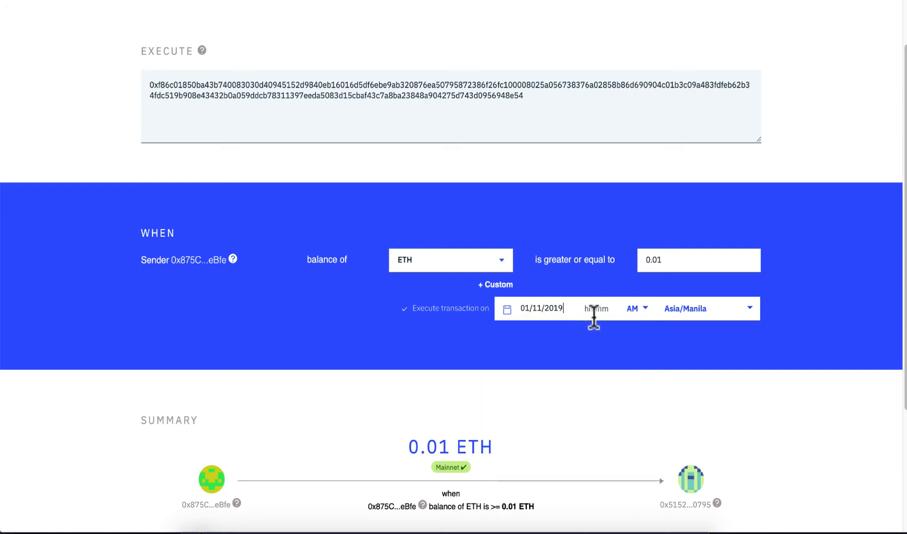
click(591, 308)
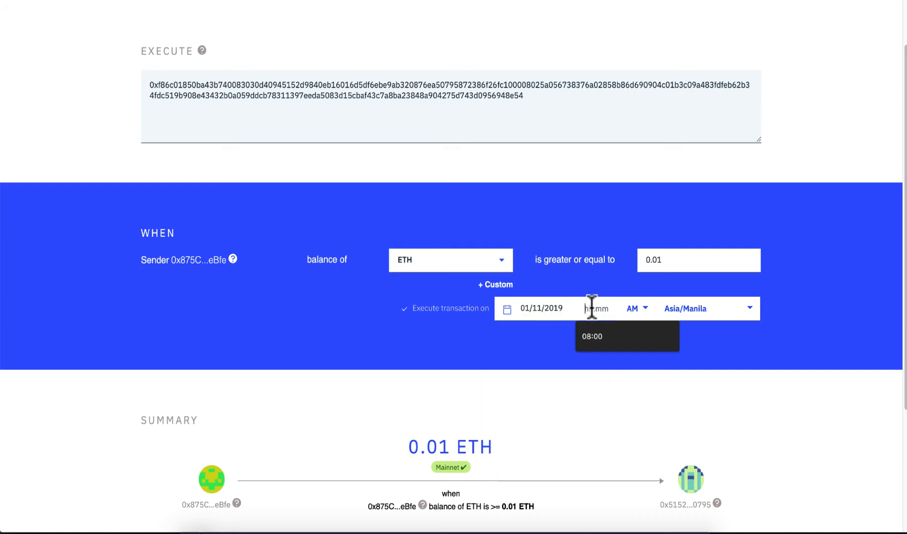
click(594, 339)
Step: Schedule the transaction and copy the resulting Automate link
scroll(660, 352, down, 5)
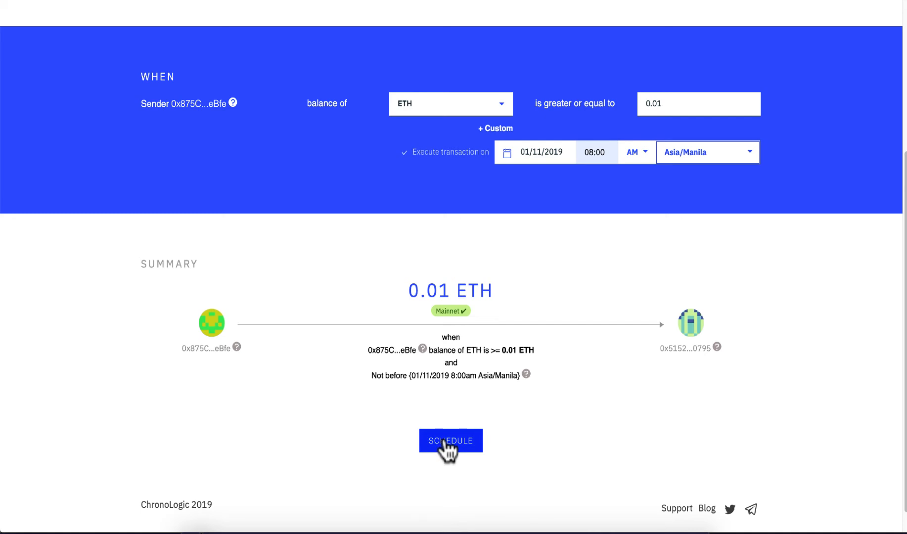
click(445, 438)
right_click(471, 256)
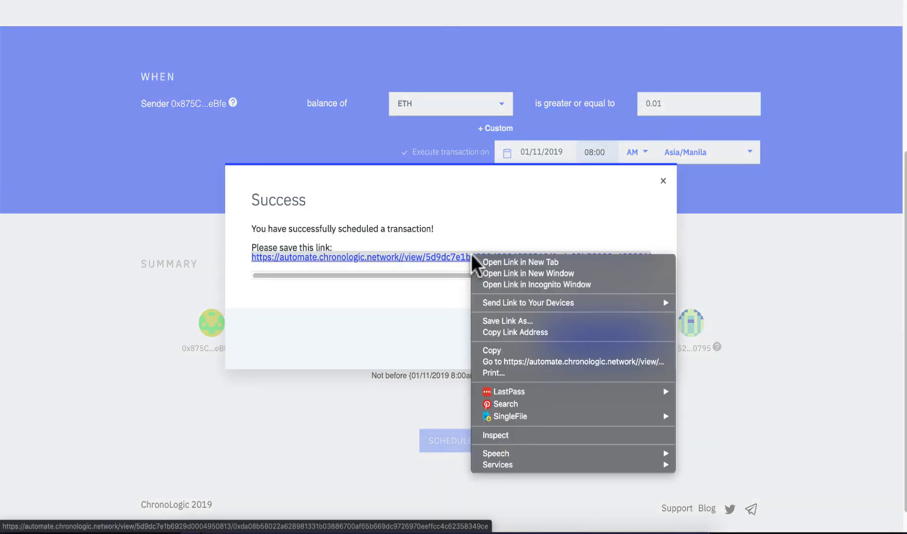
click(506, 350)
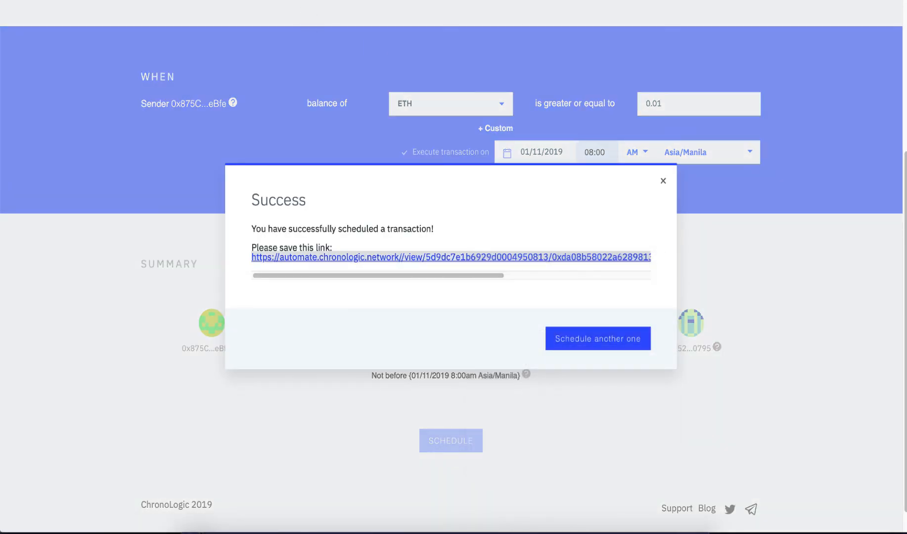
key(ctrl+Tab)
Step: Paste the first scheduling link into H2 and confirm it is stored
click(539, 109)
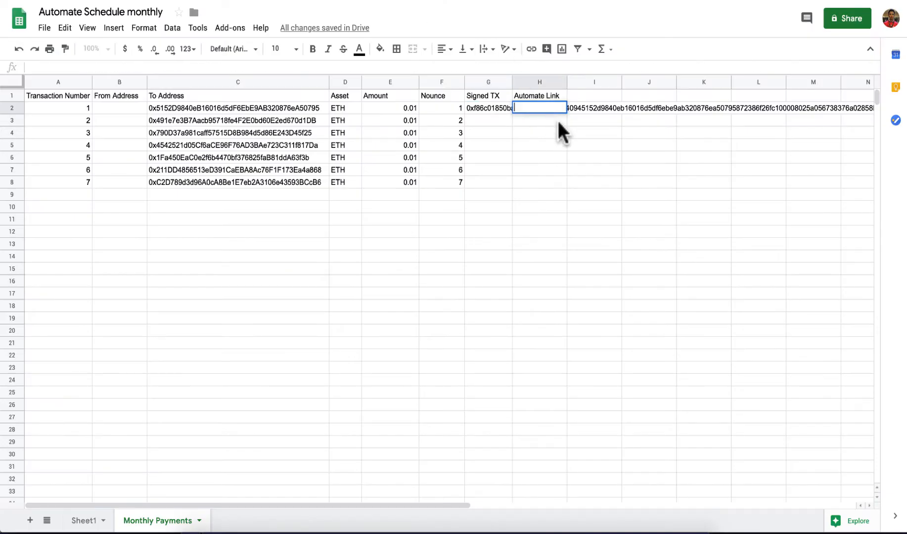
key(ctrl+v)
click(581, 144)
mouse_move(542, 105)
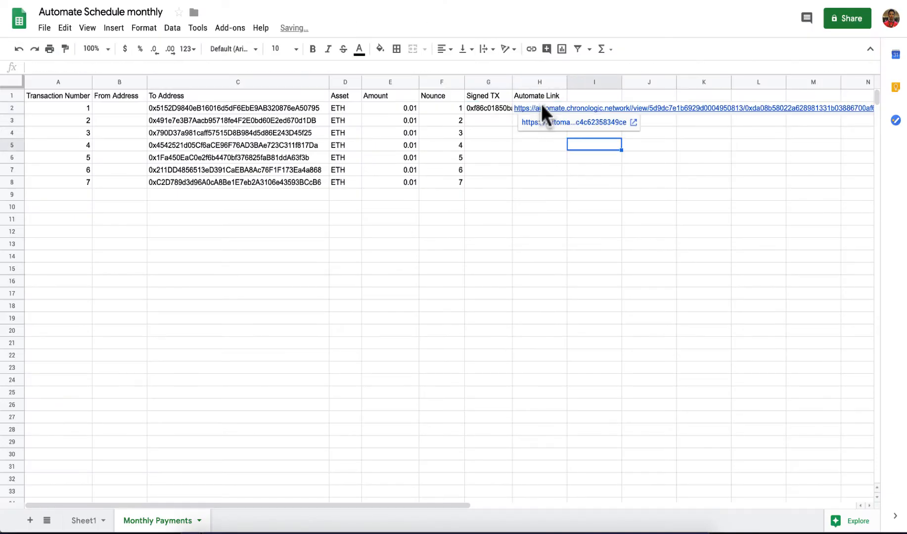
click(541, 105)
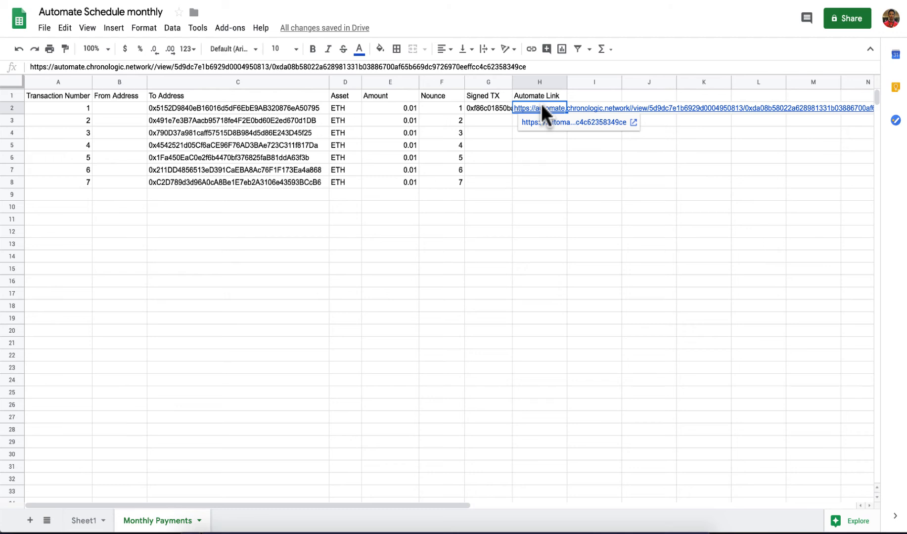
click(306, 119)
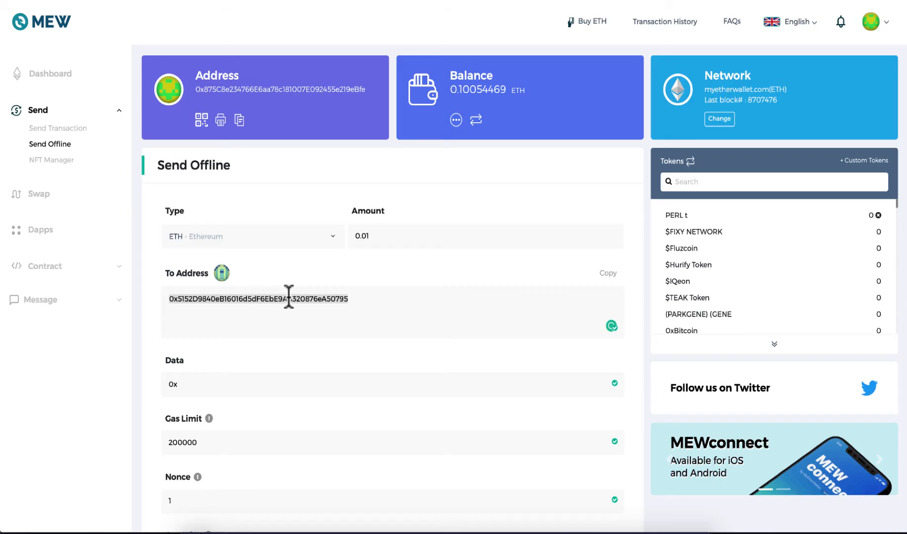
Step: Sign the 0.01 ETH payment to C3's address with nonce 2 and select the signed hex
text(0x491e7e3B7Aacb95718fe4F2E0bd60E2ed670d1DB)
scroll(225, 321, down, 5)
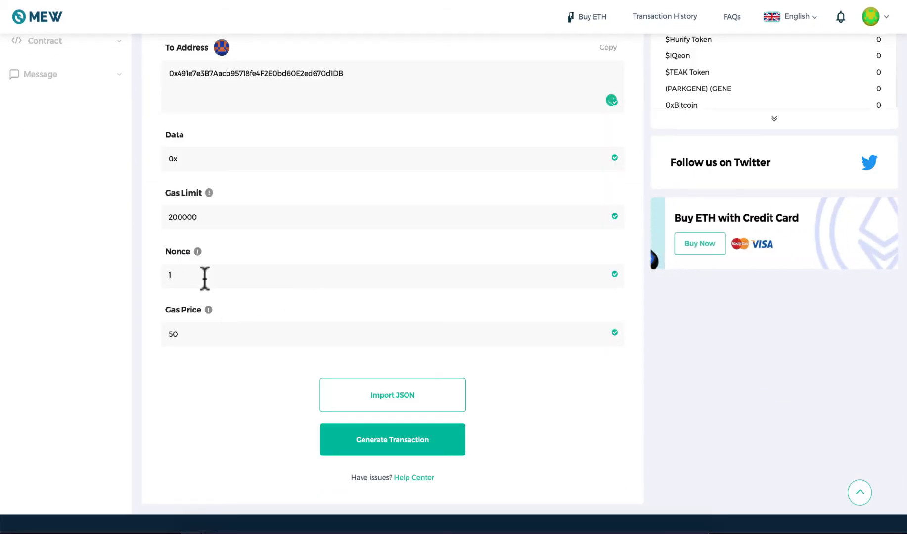
key(BackSpace)
text(2)
click(391, 448)
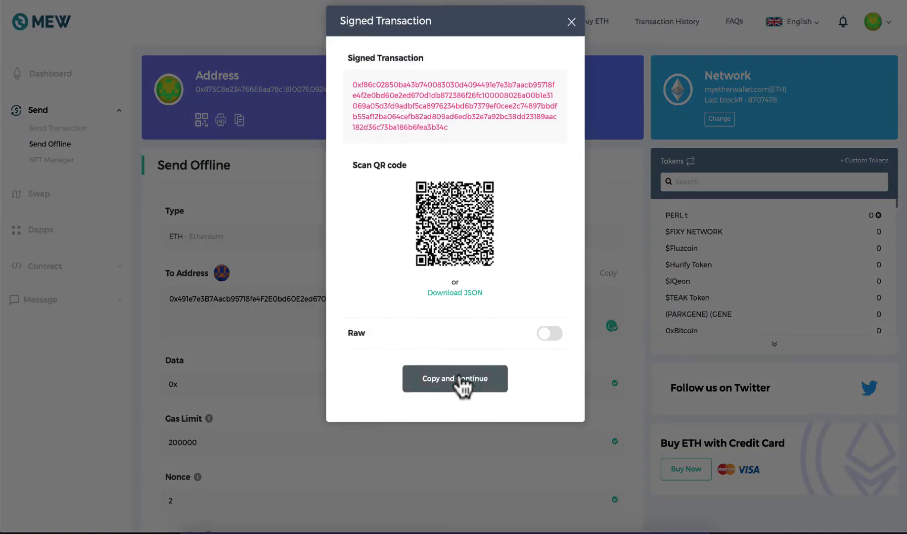
triple_click(437, 123)
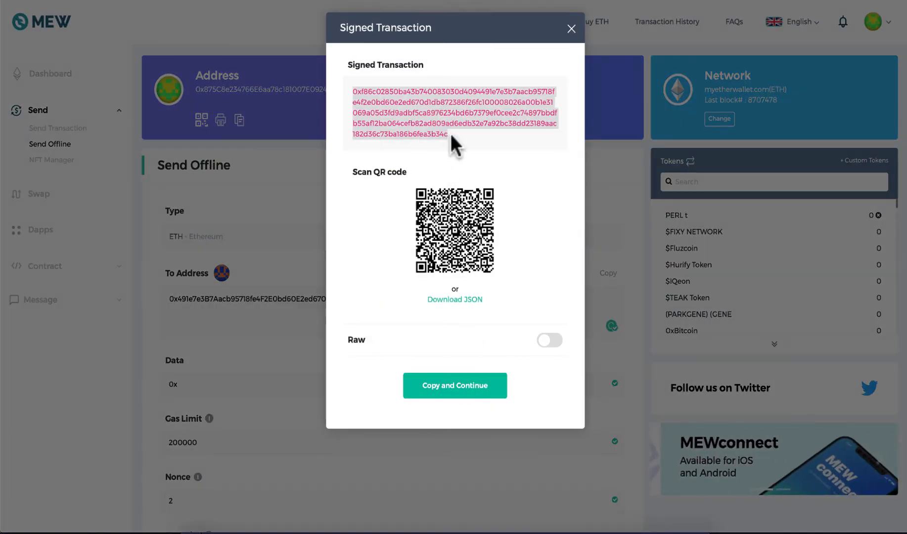
Step: Paste the second signed transaction into G3 and start a fresh Automate scheduling form
click(276, 0)
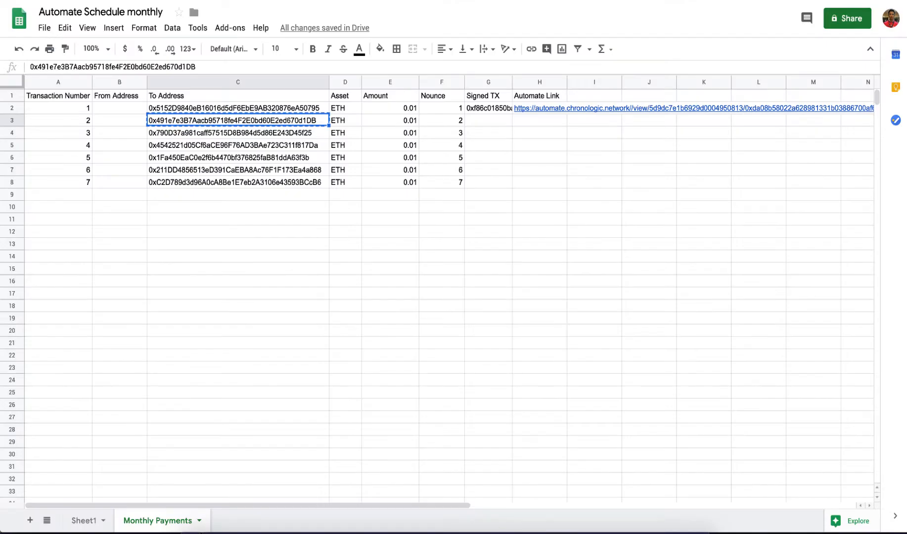
double_click(496, 121)
text(0xf86c02850ba43b740083030d4094491e7e3b7aacb95718fe4f2e0bd60e2ed670d1db872386f26fc100008026a00b1e31069a05d3fd9adbf5ca8976234bd6b7379ef0cee2c74897bbdfb55af12ba064cefb82ad809ad6edb32e7a92bc38dd23189aac182d36c73ba186b6fea3b34c)
click(504, 178)
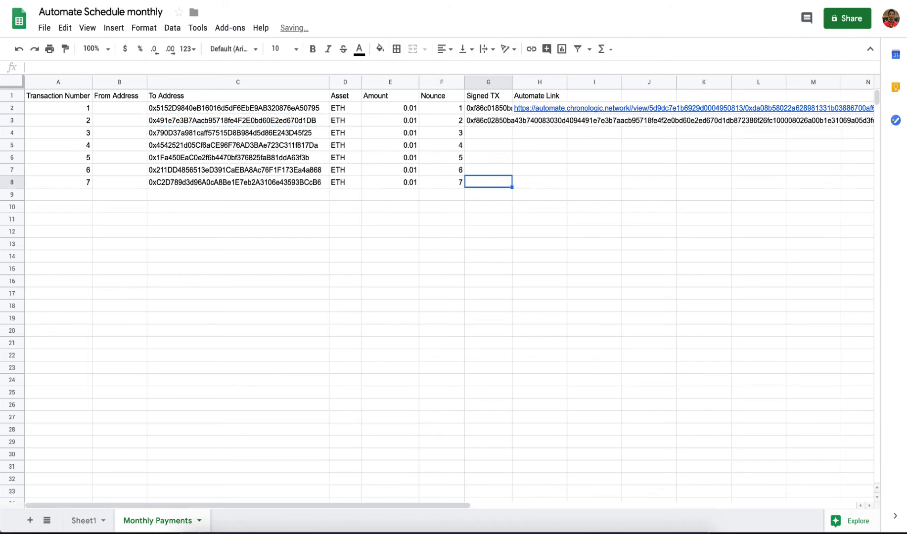
click(370, 1)
click(612, 334)
click(375, 136)
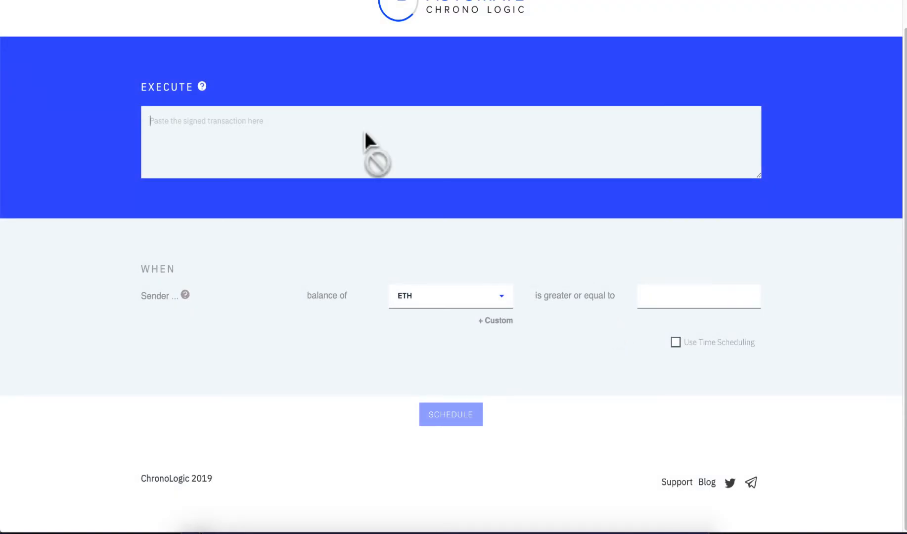
Step: Paste the second signed transaction and enable time scheduling for 1 December 2019 at 08:00
key(ctrl+v)
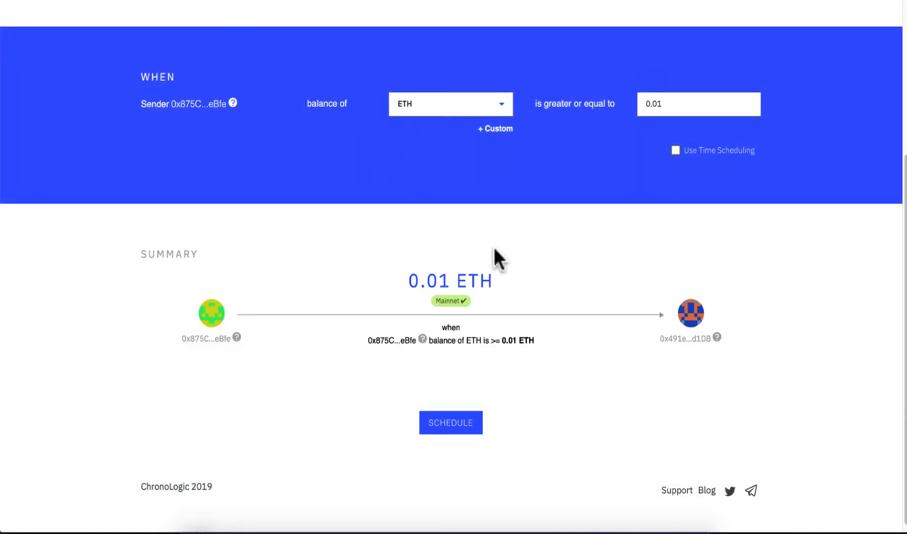
scroll(598, 336, up, 4)
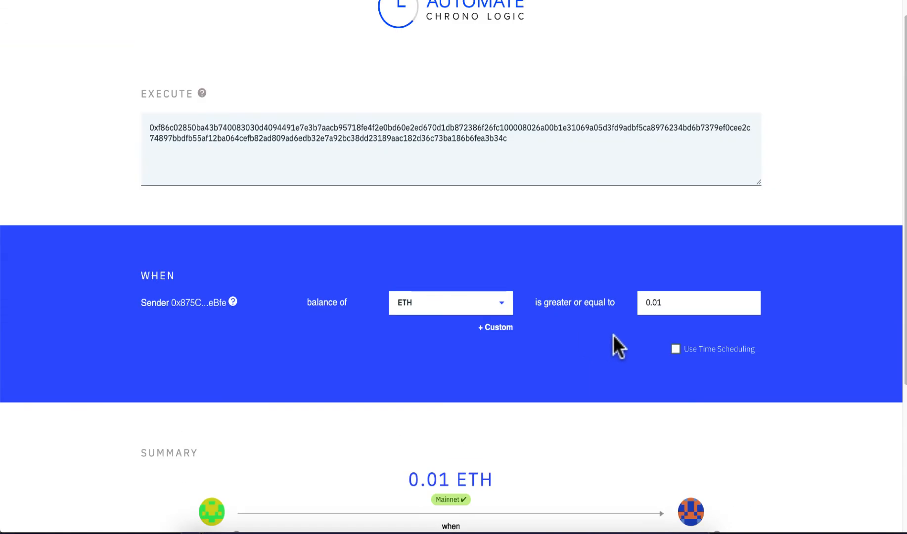
click(675, 350)
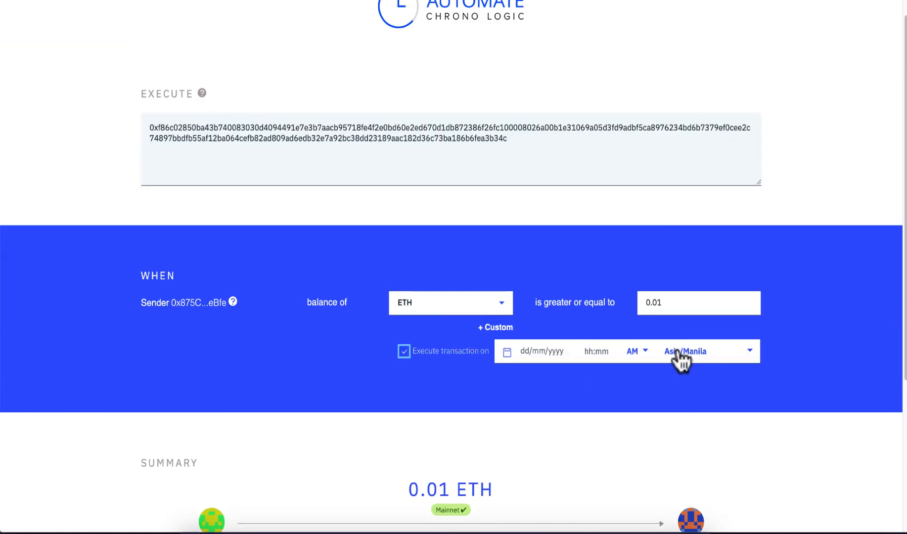
click(541, 350)
click(630, 385)
click(630, 385)
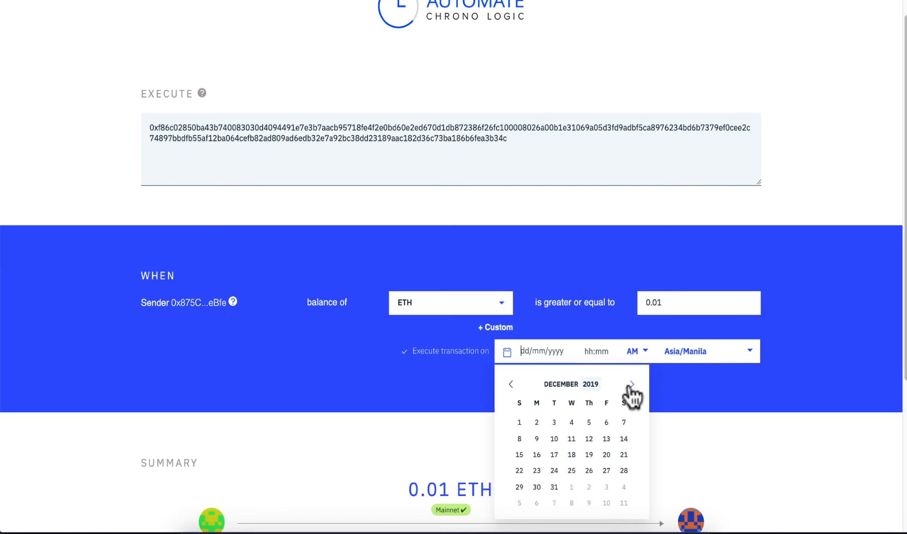
click(519, 423)
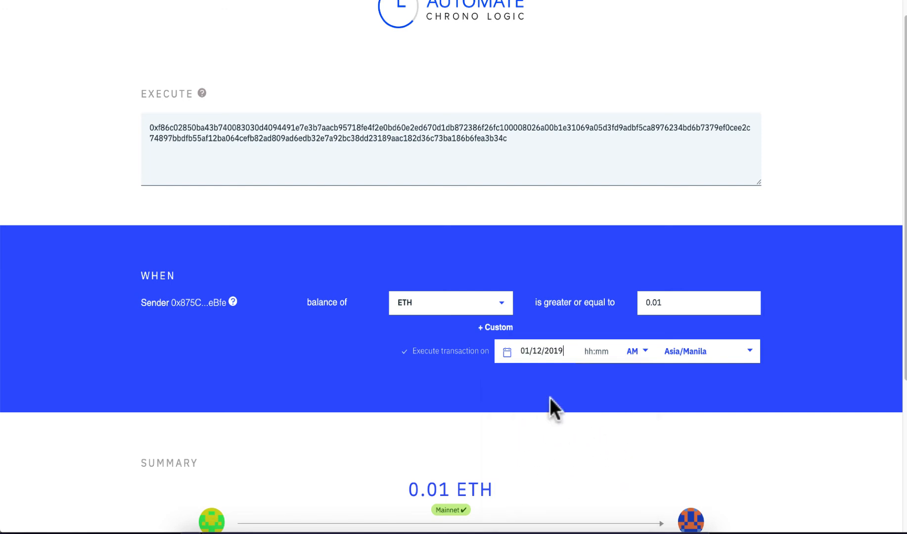
click(588, 352)
click(591, 376)
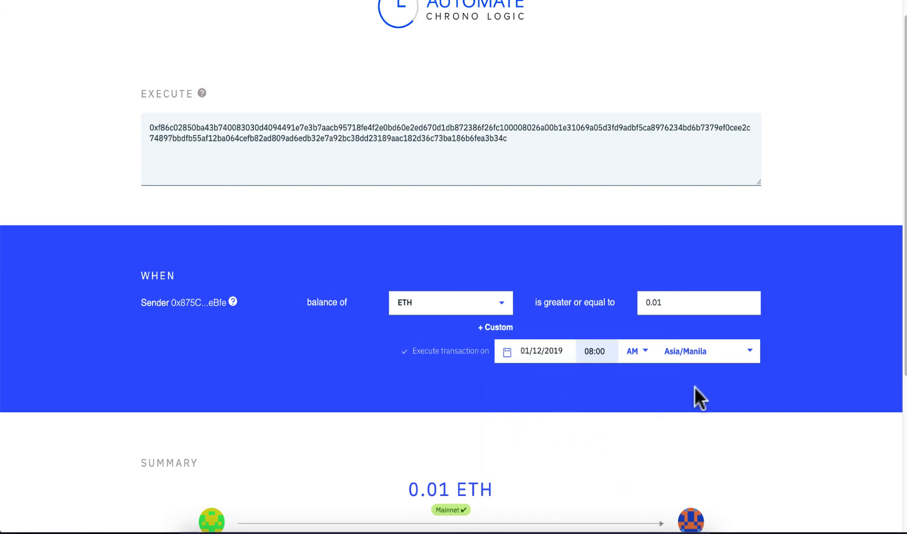
Step: Schedule the second payment and copy its Automate link
scroll(692, 394, down, 5)
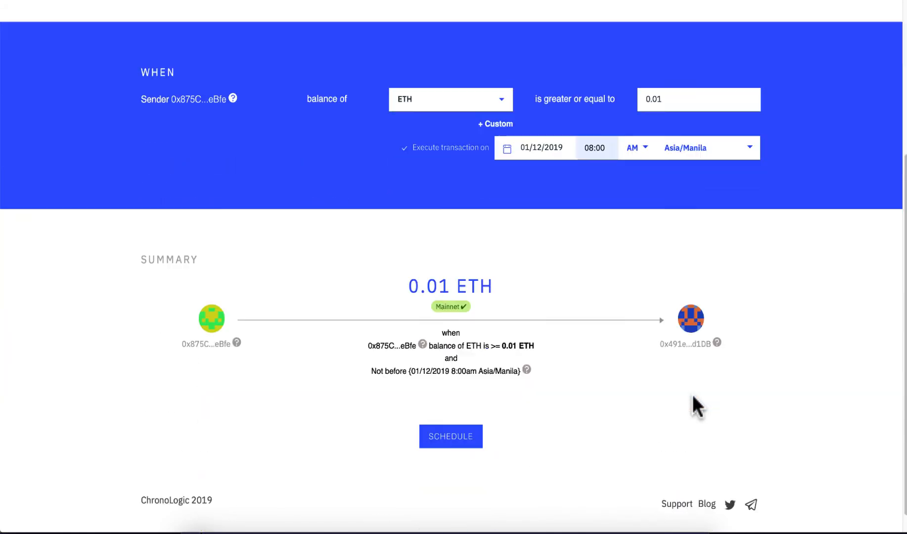
click(468, 414)
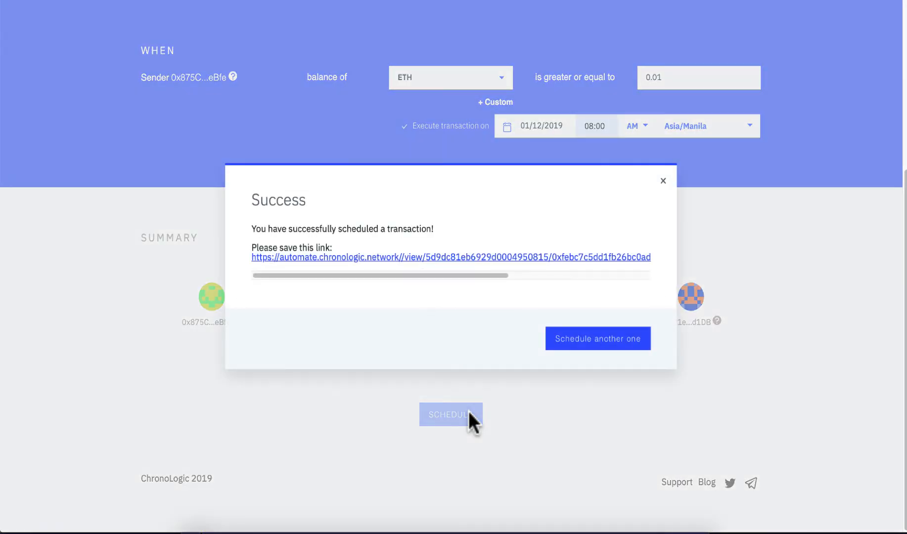
right_click(495, 255)
click(541, 348)
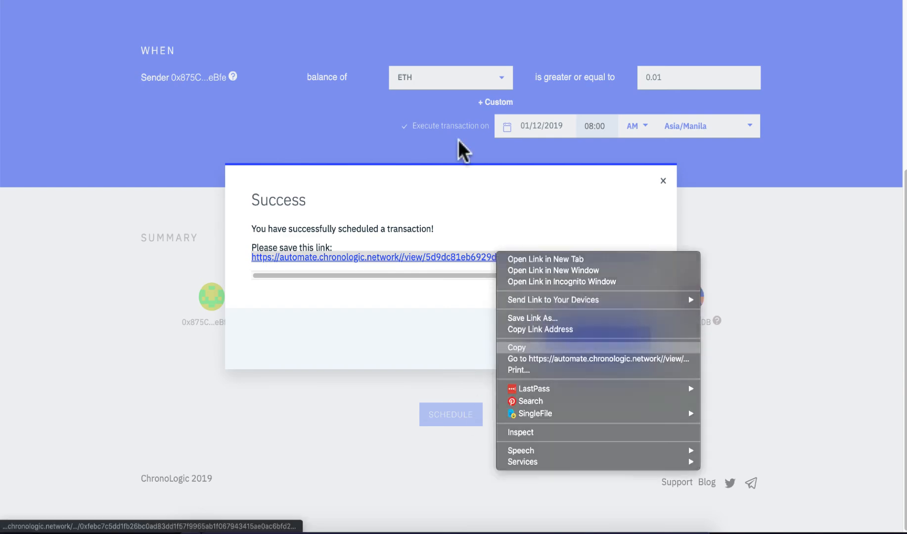
click(448, 1)
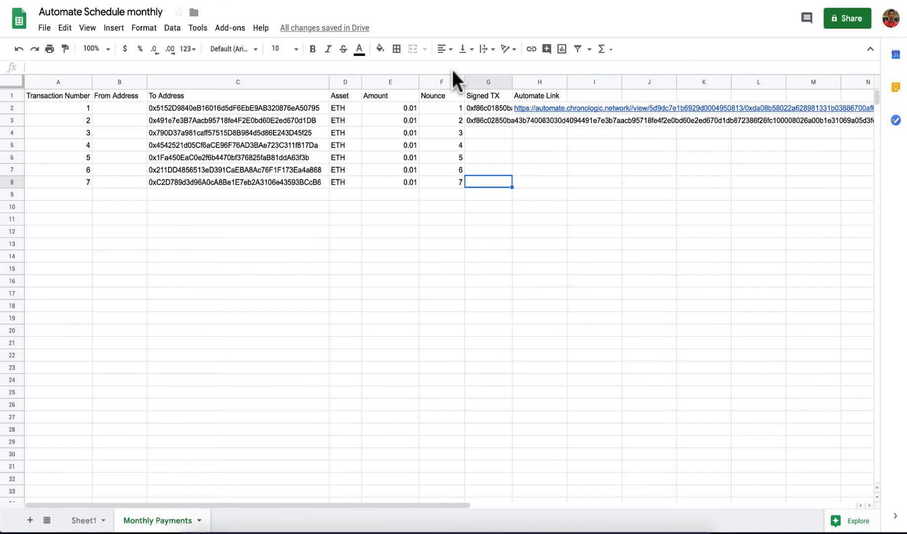
Step: Record payment 2's Automate link in cell H3 and select payment 3's Signed TX cell
click(538, 121)
key(ctrl+v)
click(601, 155)
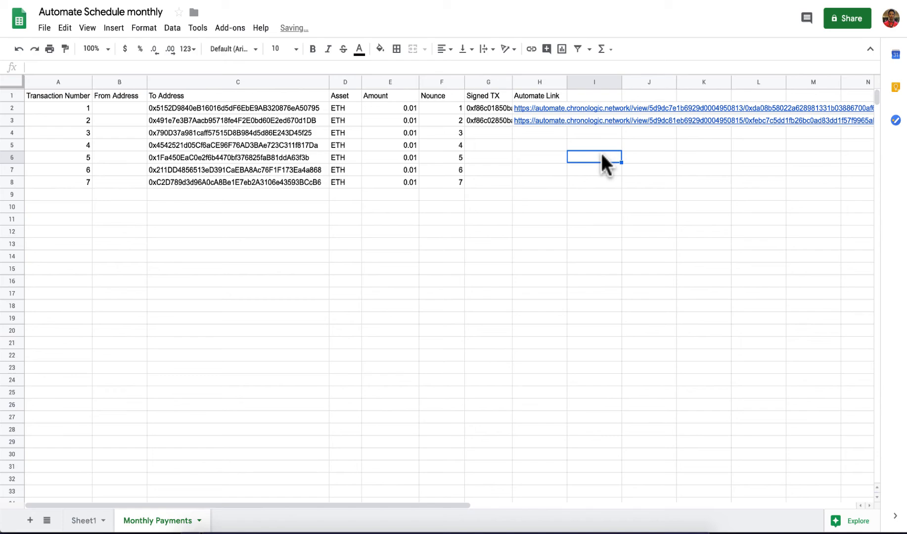
click(496, 130)
click(868, 1)
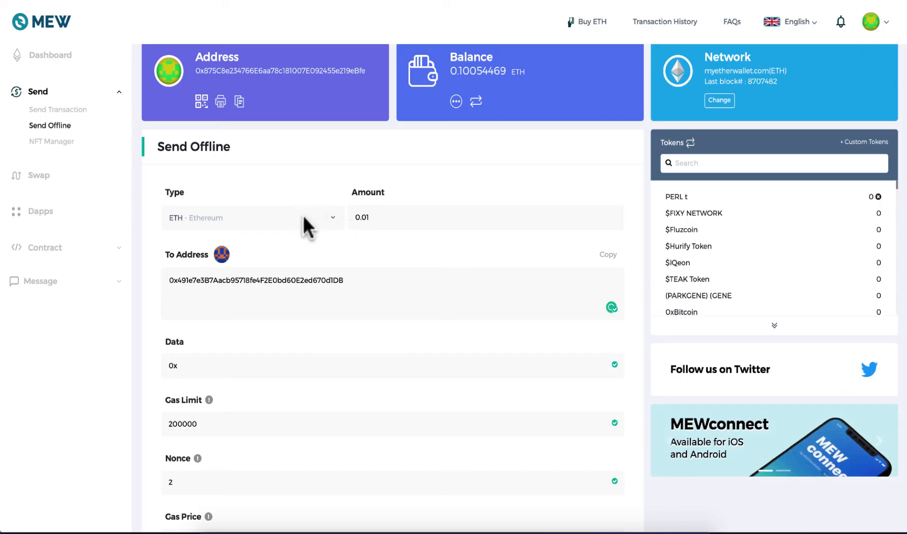
Step: Enter payment 3's recipient address with nonce 3, then generate and select the signed transaction hex
triple_click(356, 282)
key(ctrl+v)
scroll(357, 283, down, 3)
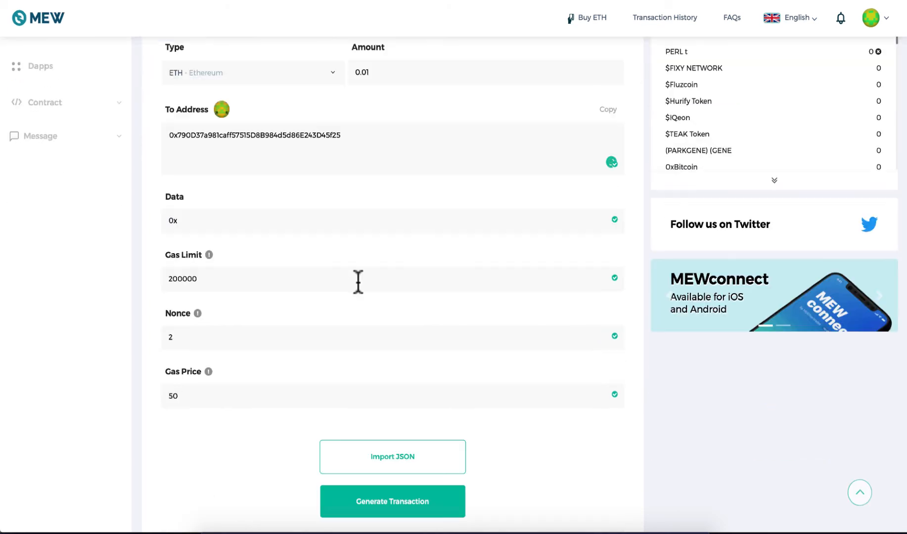
key(BackSpace)
text(3)
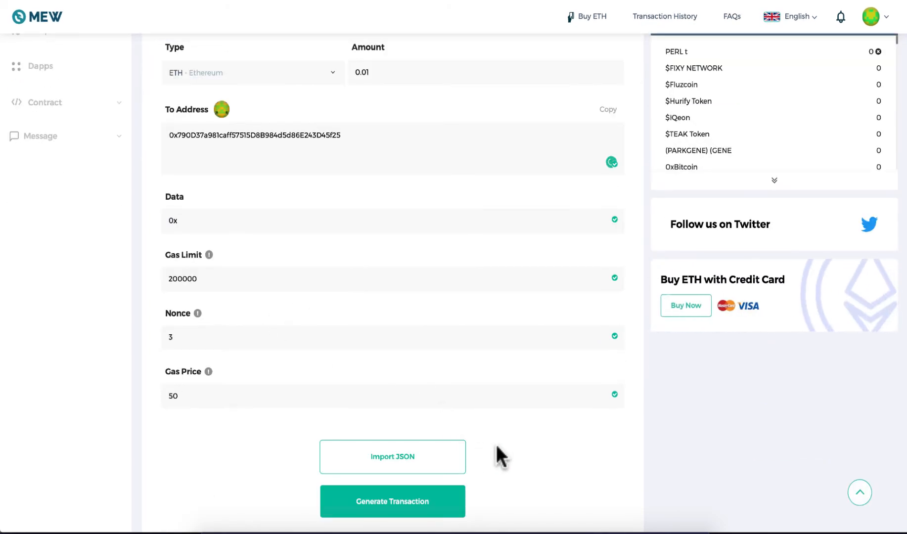
scroll(494, 443, down, 1)
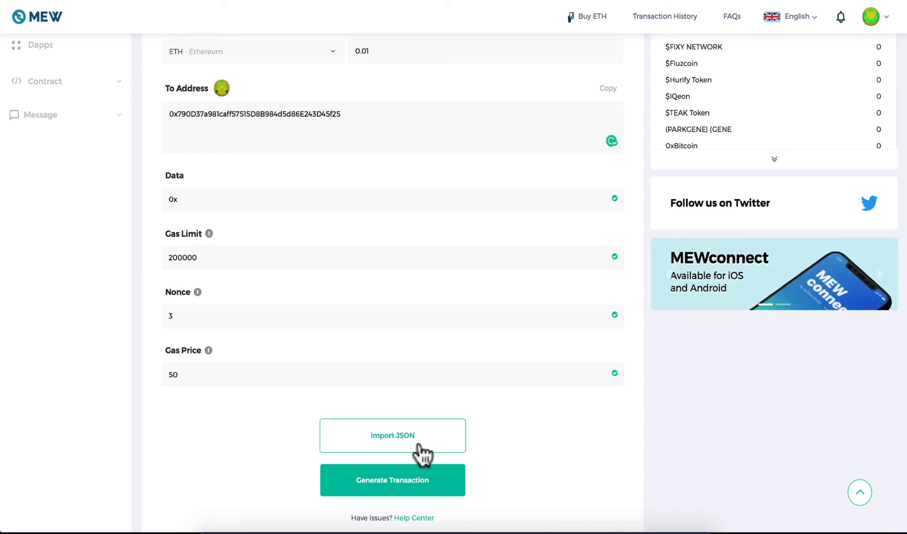
click(416, 482)
double_click(443, 129)
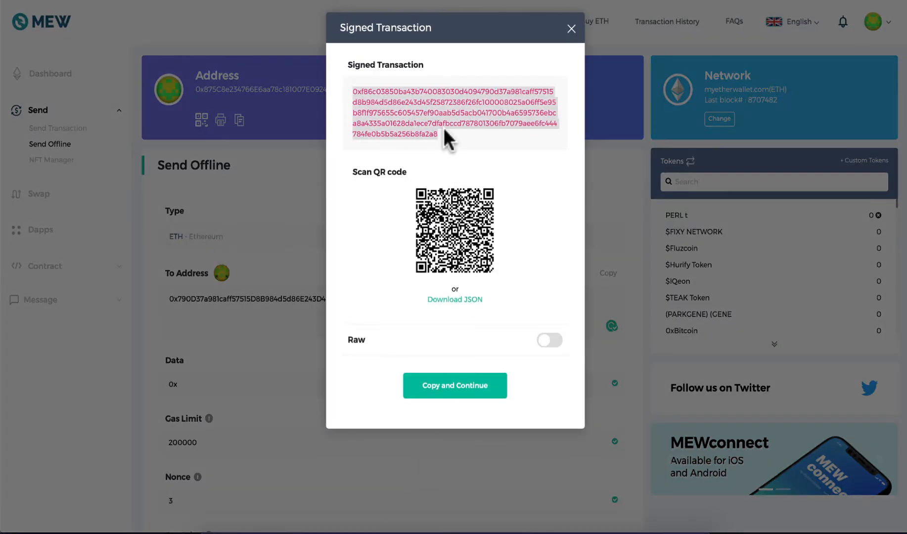
key(ctrl+shift+Tab)
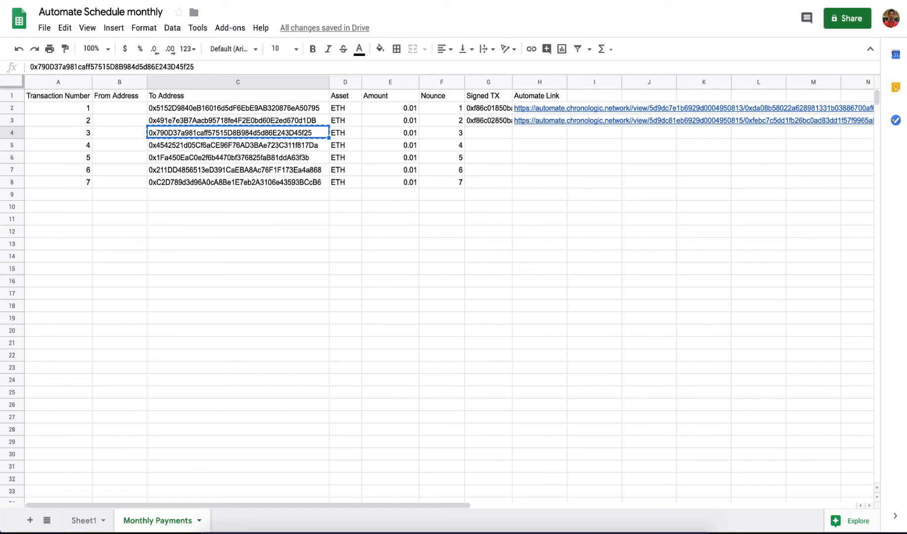
Step: Paste payment 3's signed transaction into cell G4
click(494, 132)
key(ctrl+v)
key(ctrl+shift+Tab)
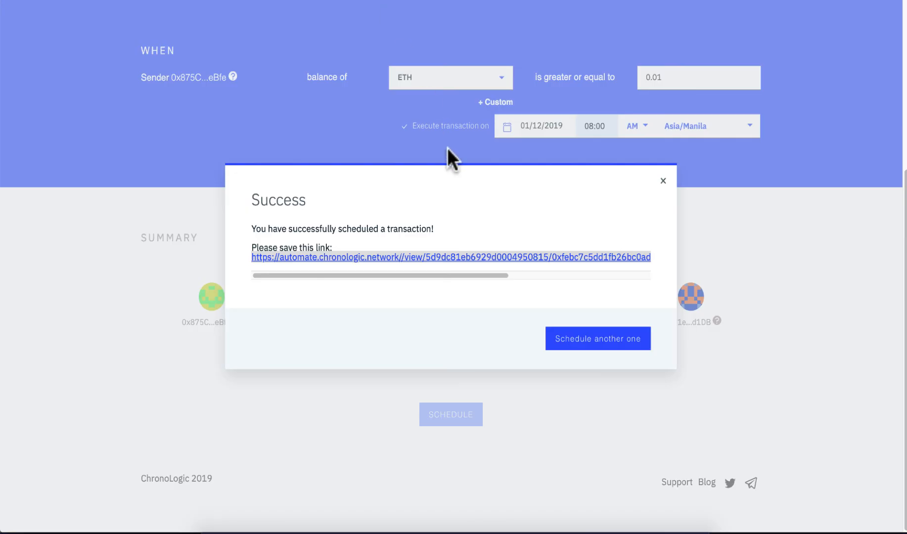
Step: Start a new Automate schedule with time scheduling set to 1 January 2020, 08:00
click(611, 339)
scroll(378, 116, down, 1)
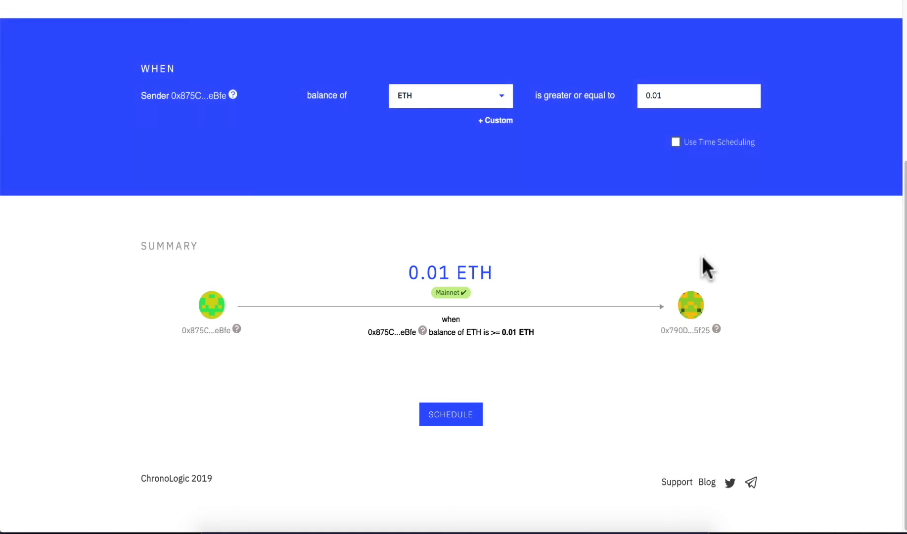
click(676, 143)
click(546, 134)
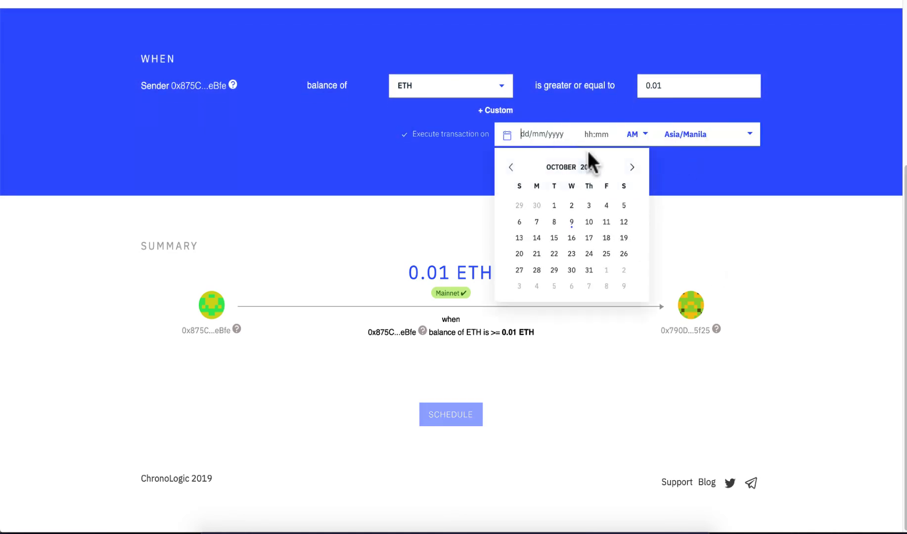
click(632, 168)
click(625, 168)
click(626, 168)
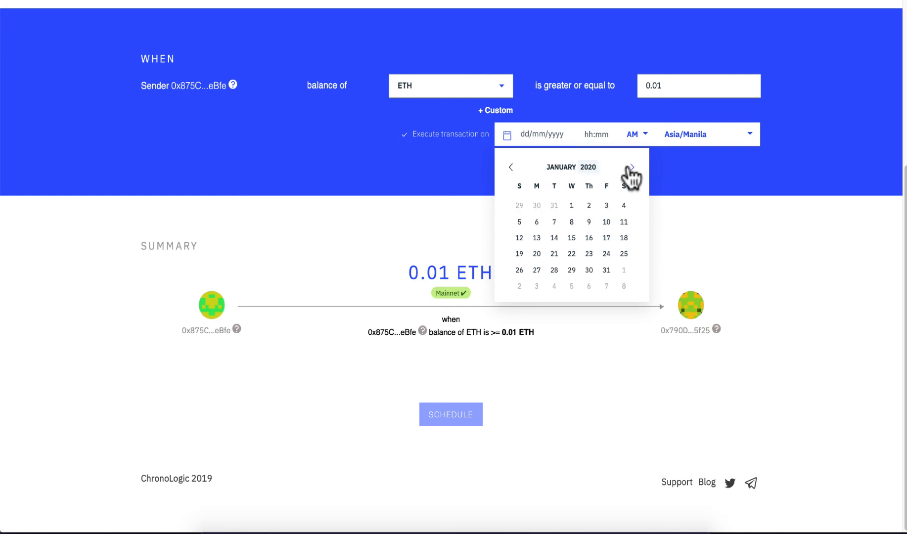
click(572, 206)
click(592, 132)
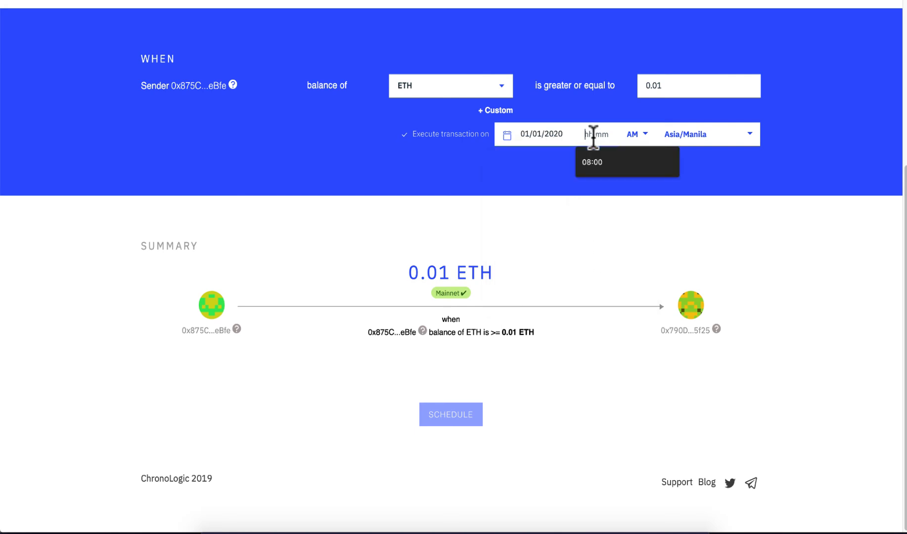
click(590, 164)
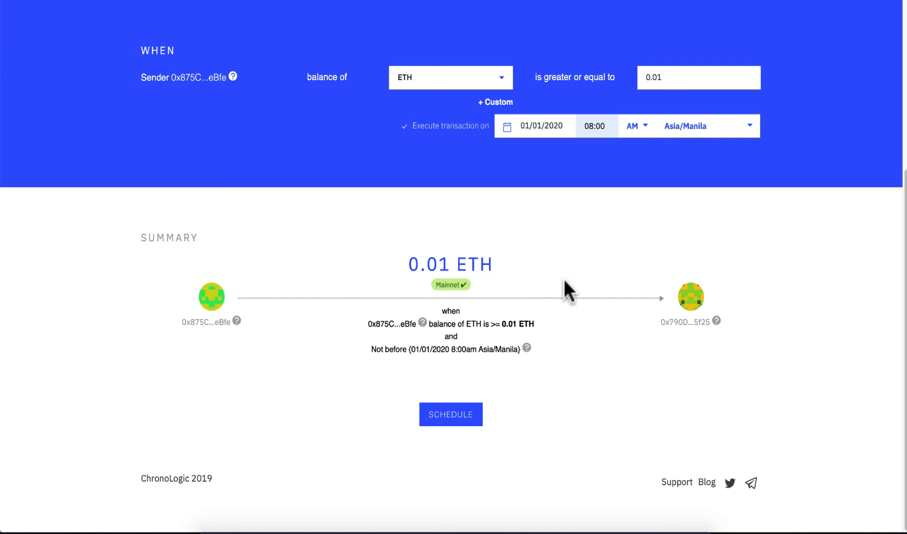
Step: Schedule payment 3, copy its saved link, and commit G4 in the spreadsheet
click(447, 414)
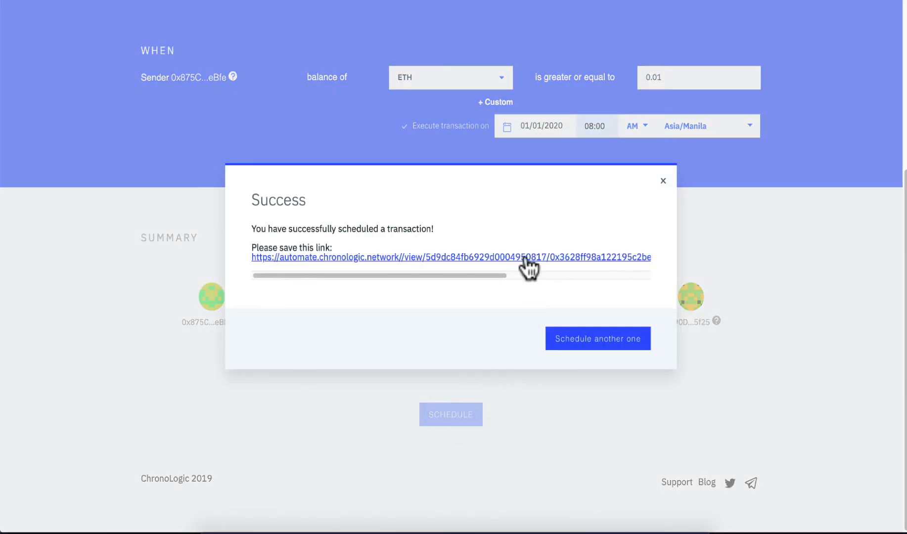
right_click(526, 254)
click(546, 326)
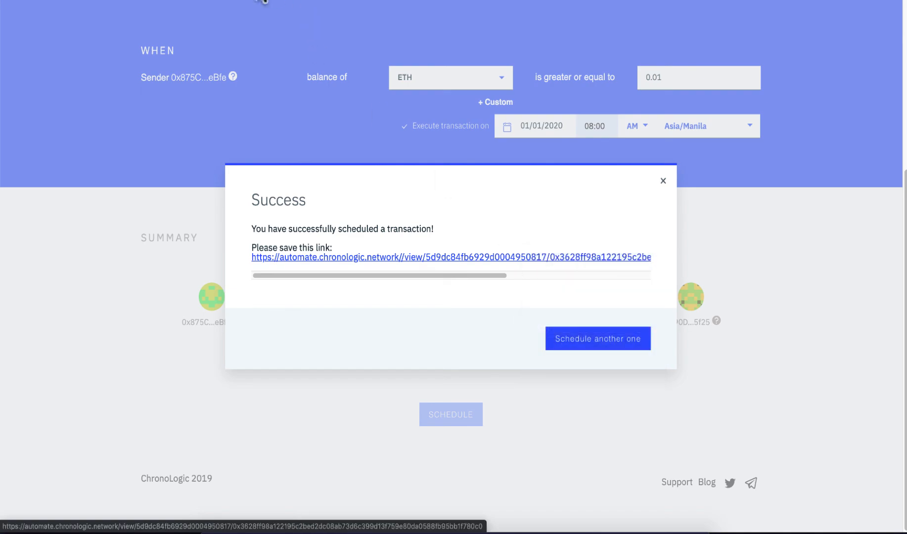
key(ctrl+Tab)
click(546, 178)
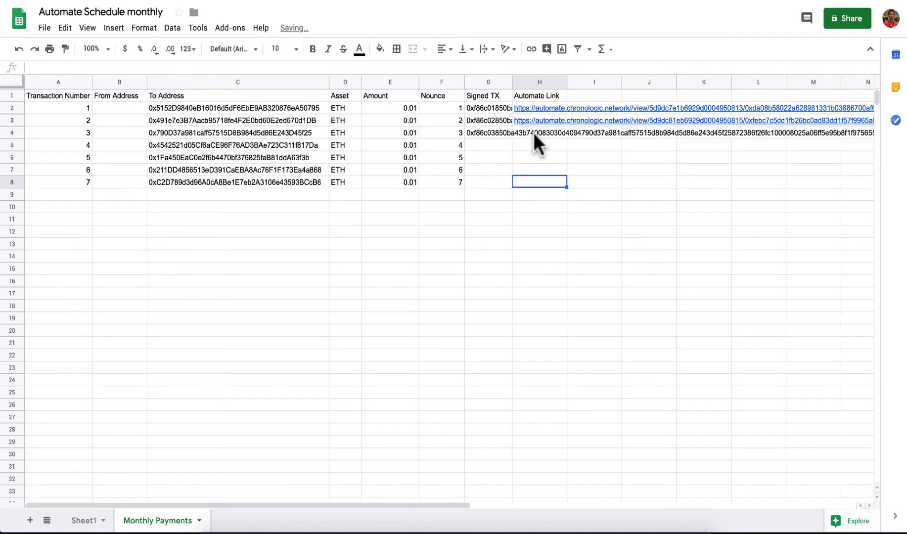
Step: Record payment 3's Automate link in cell H4 and select G5
double_click(532, 133)
key(ctrl+v)
click(594, 170)
click(502, 148)
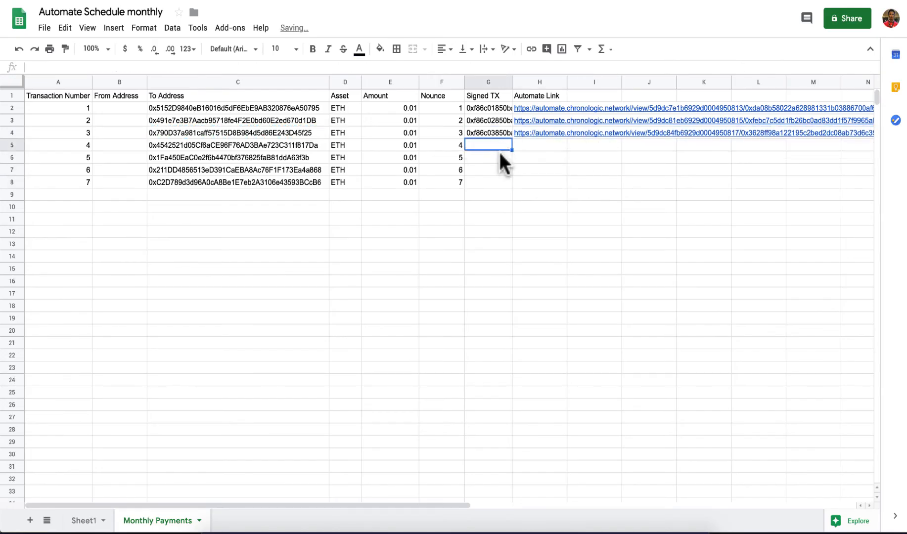
Step: Sign payment 4 and schedule it for 1 February 2020 at 08:00
right_click(304, 146)
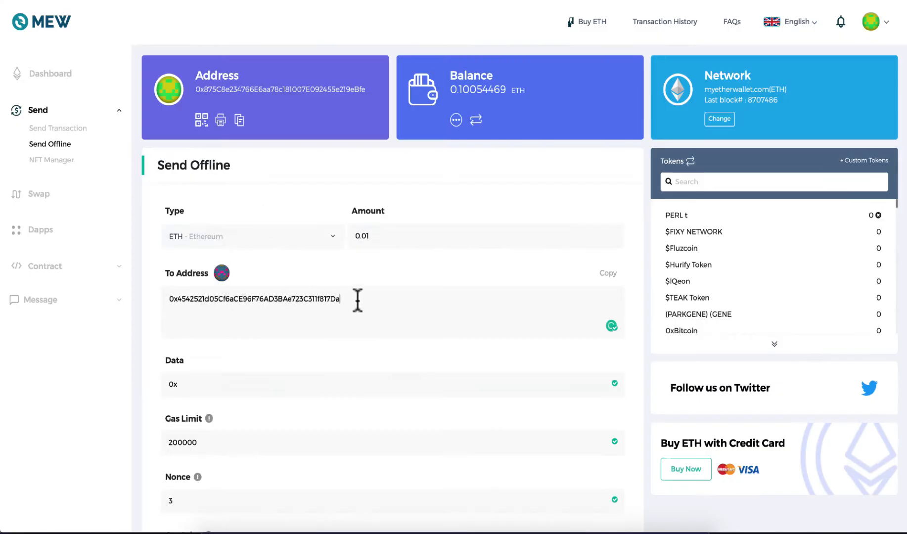
scroll(356, 299, down, 5)
click(384, 374)
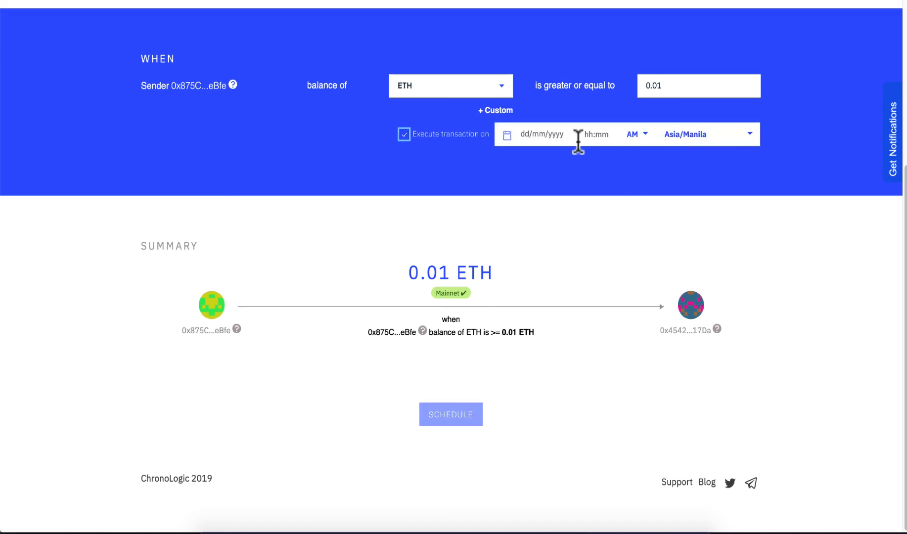
click(559, 137)
click(633, 168)
triple_click(633, 168)
click(621, 204)
click(596, 135)
click(596, 159)
click(469, 413)
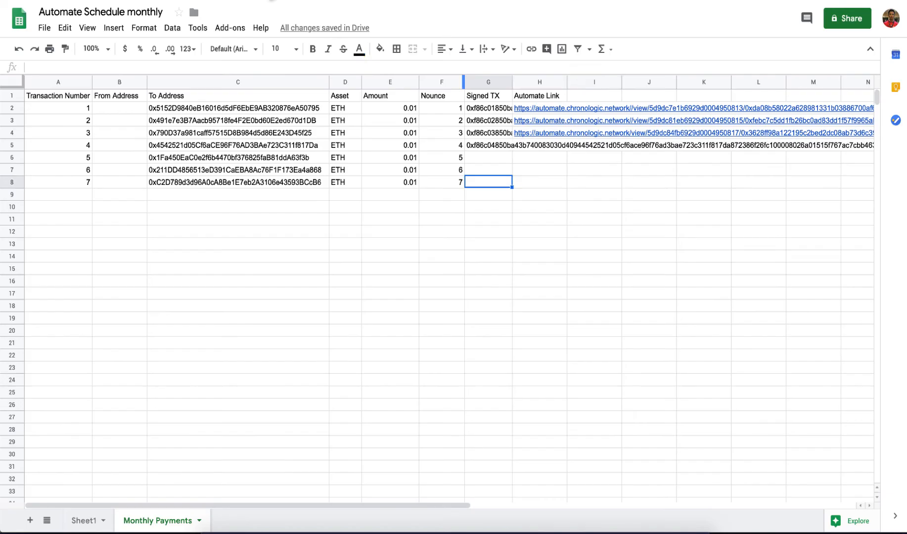
Step: Log payment 4's Automate link, then sign payment 5 and paste it into G6
key(ctrl+v)
click(326, 172)
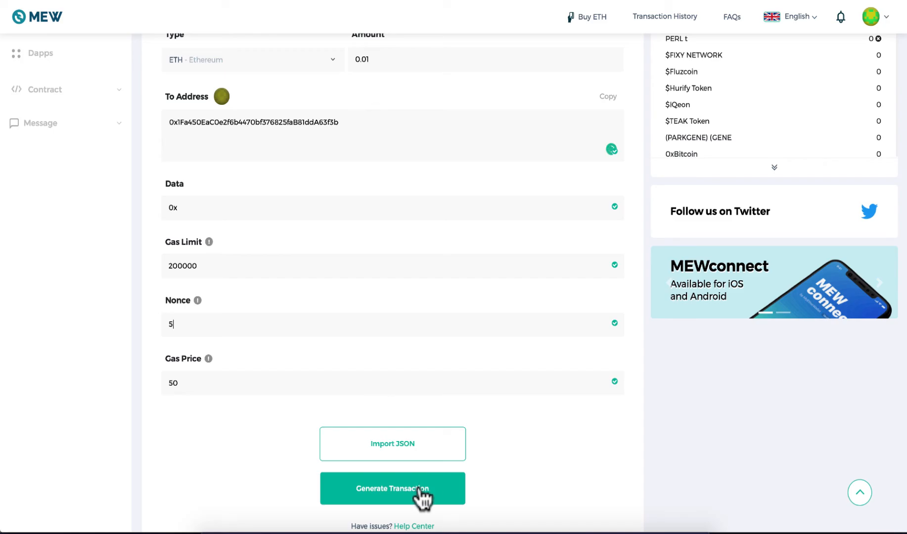
click(420, 495)
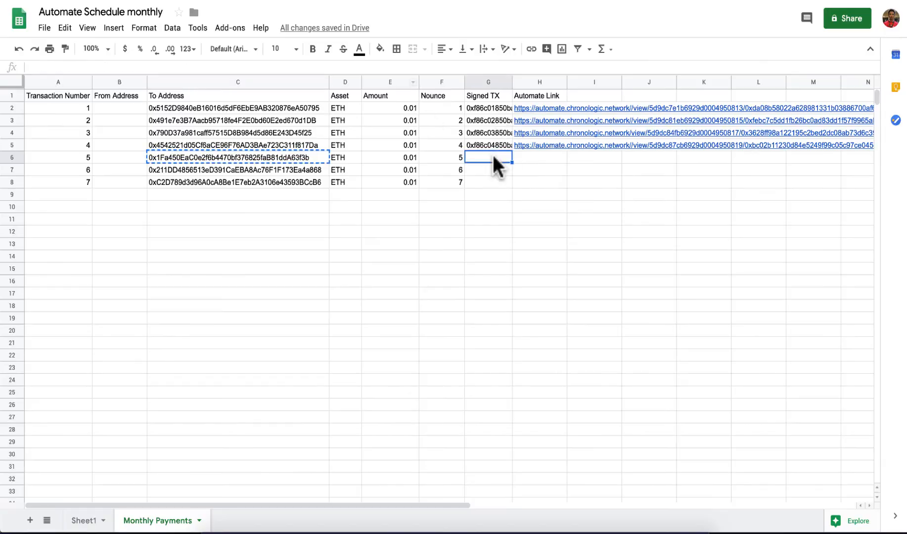
key(ctrl+v)
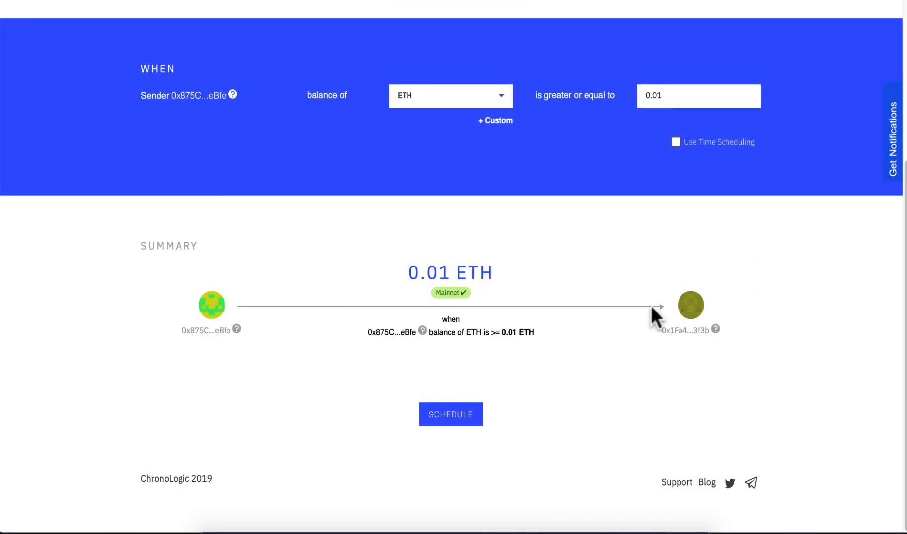
Step: Schedule payment 5 for 1 March 2020 at 08:00
click(674, 340)
triple_click(631, 167)
double_click(631, 167)
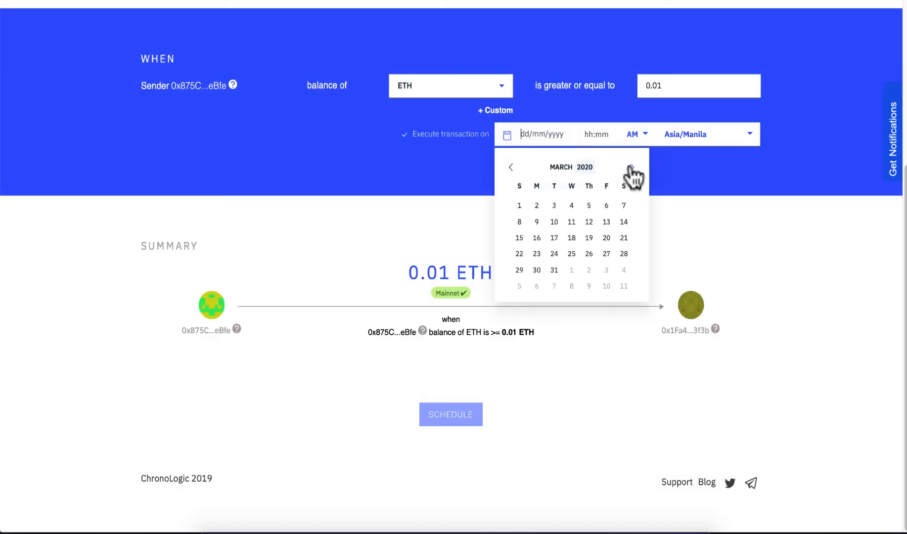
click(519, 205)
click(596, 134)
text(0800)
click(474, 414)
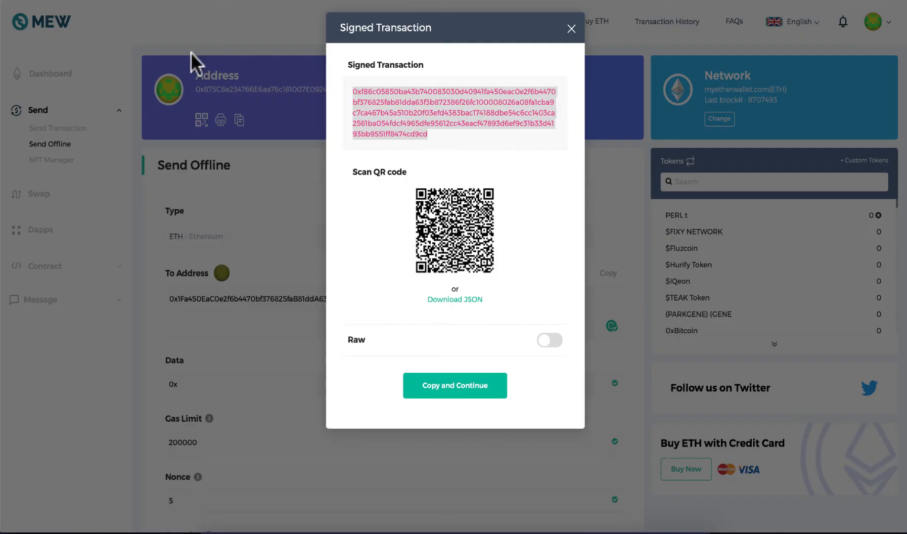
Step: Set payment 6's schedule to 1 April 2020 at 08:00 and bring up its saved link's options
click(574, 30)
scroll(371, 321, down, 7)
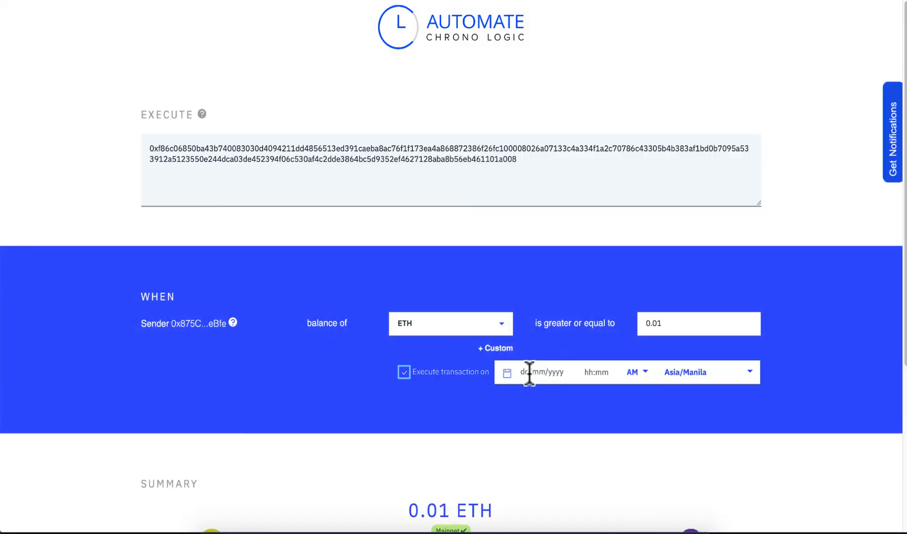
click(530, 374)
click(630, 405)
click(630, 405)
click(572, 443)
click(596, 373)
click(597, 397)
scroll(596, 397, down, 5)
click(472, 443)
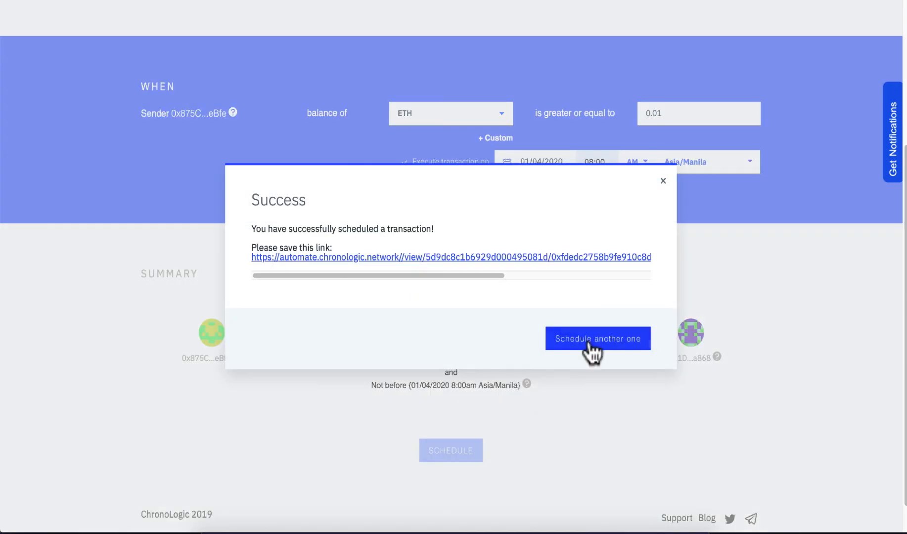
right_click(416, 256)
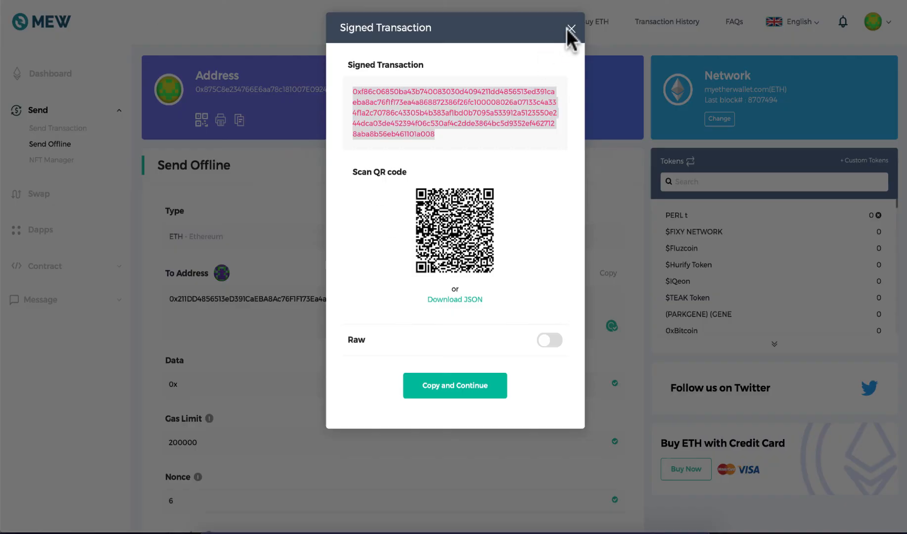
Step: Close the signed transaction window and set payment 7's nonce to 7
click(569, 34)
scroll(249, 366, down, 5)
key(BackSpace)
text(7)
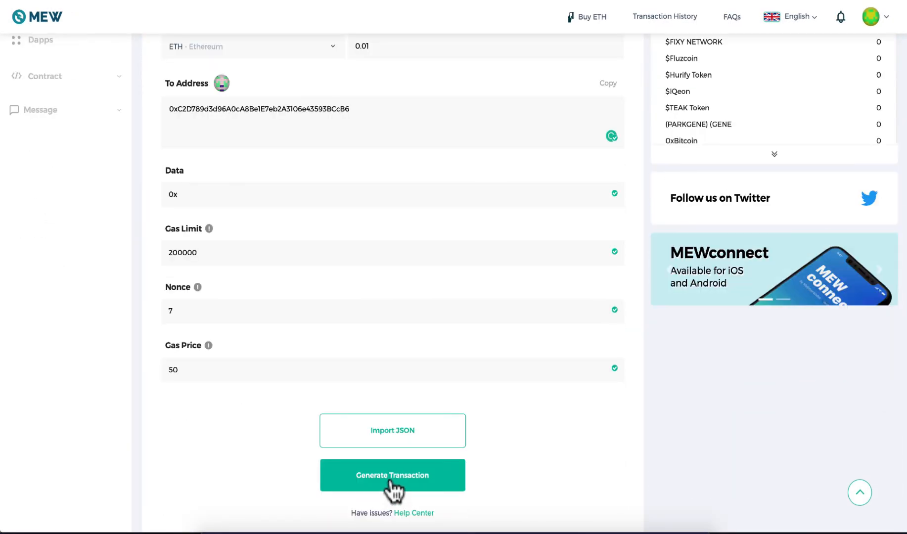